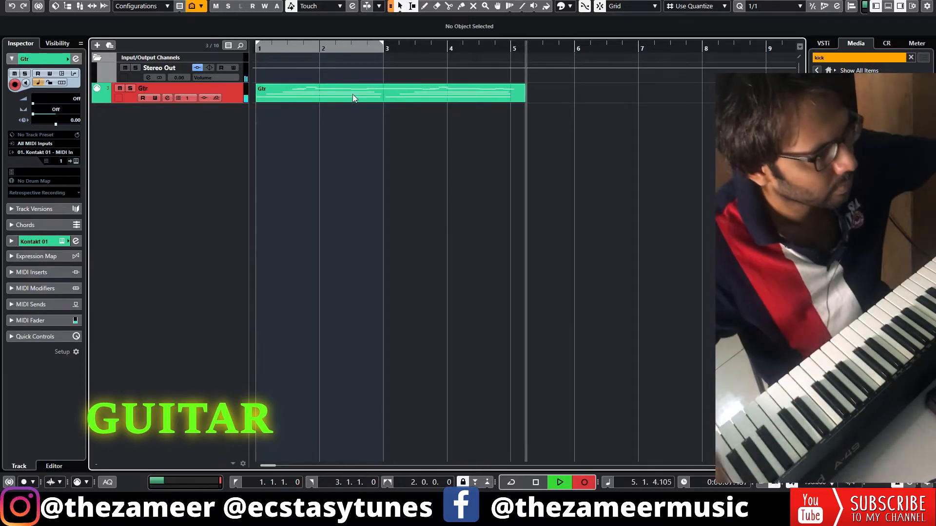
- Stop recording, open the Gtr part in a full-size note editor and quantize its notes to 1/8
key(space)
double_click(353, 98)
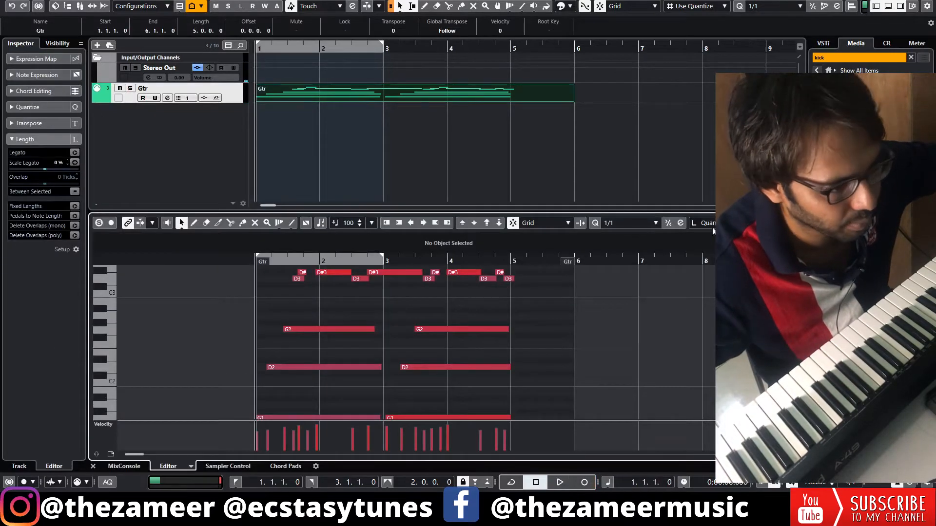
click(759, 223)
scroll(121, 255, down, 2)
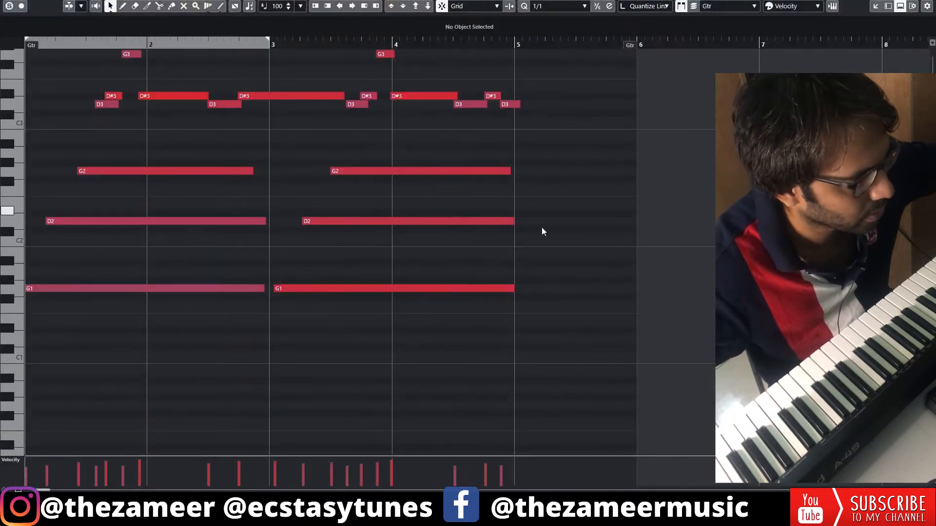
scroll(387, 276, up, 2)
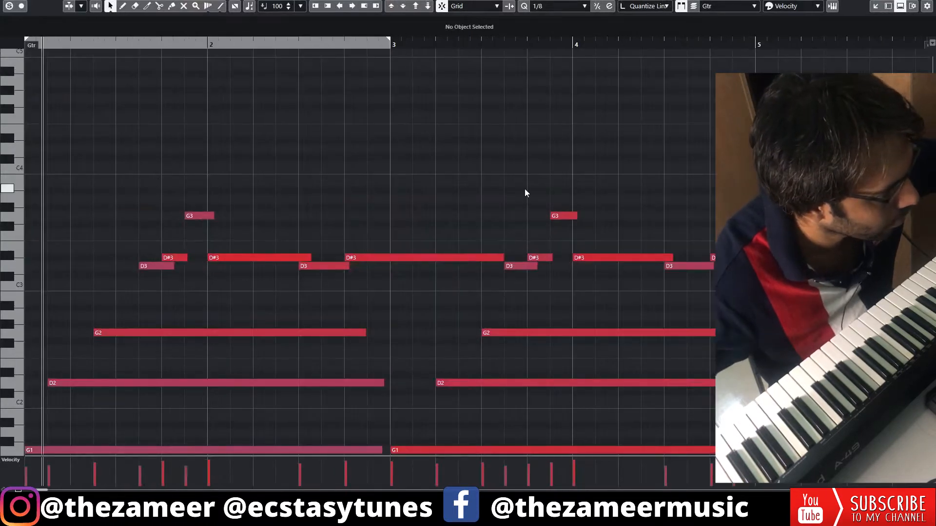
- Move the first D2 and G2 notes in bar 1 an eighth note later, starting G2 at 1.3.1
drag(62, 387, 84, 385)
drag(111, 337, 133, 335)
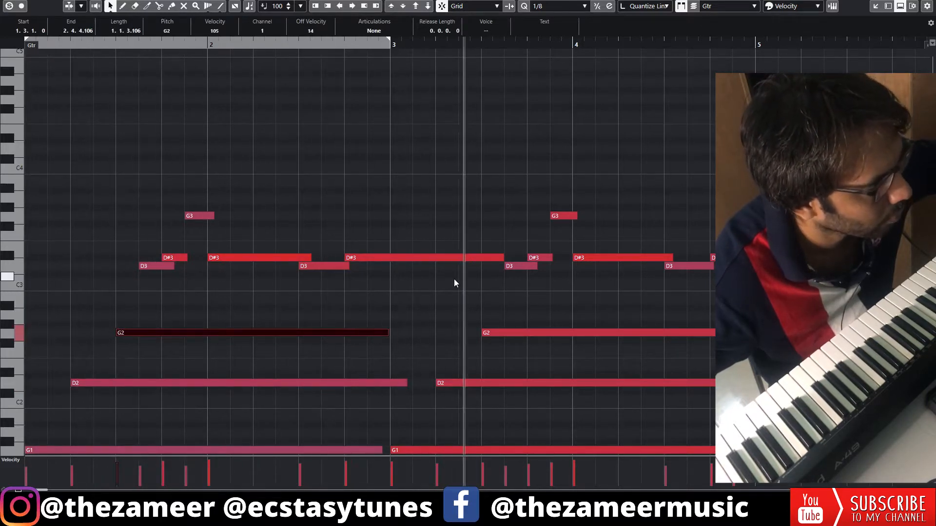
scroll(454, 279, down, 5)
scroll(463, 281, up, 3)
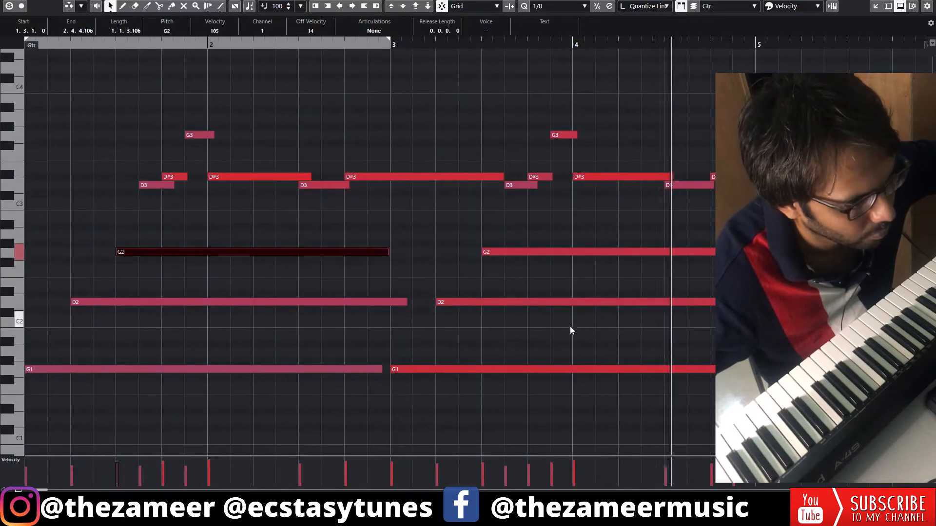
drag(538, 108, 740, 225)
click(741, 220)
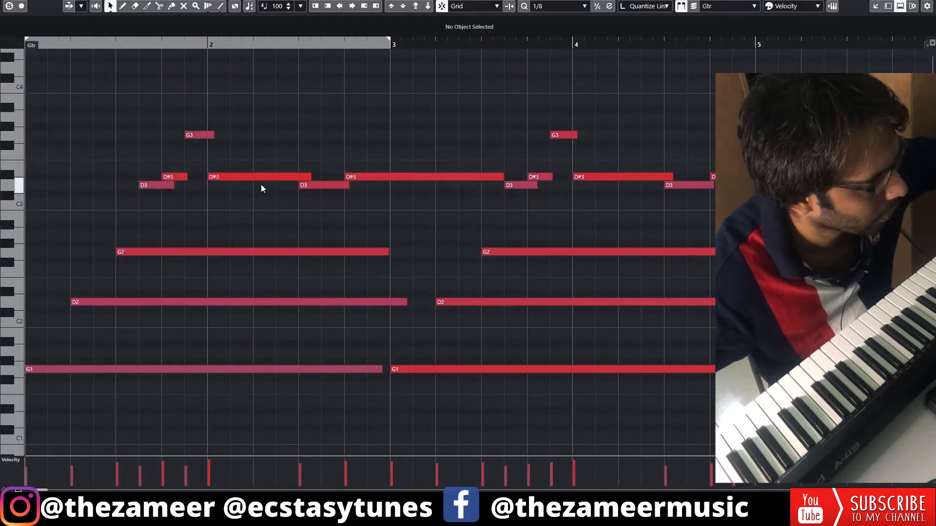
- Lengthen the short D3, D#3 and G3 melody notes across bars 1 to 3 so they ring longer
drag(309, 178, 319, 178)
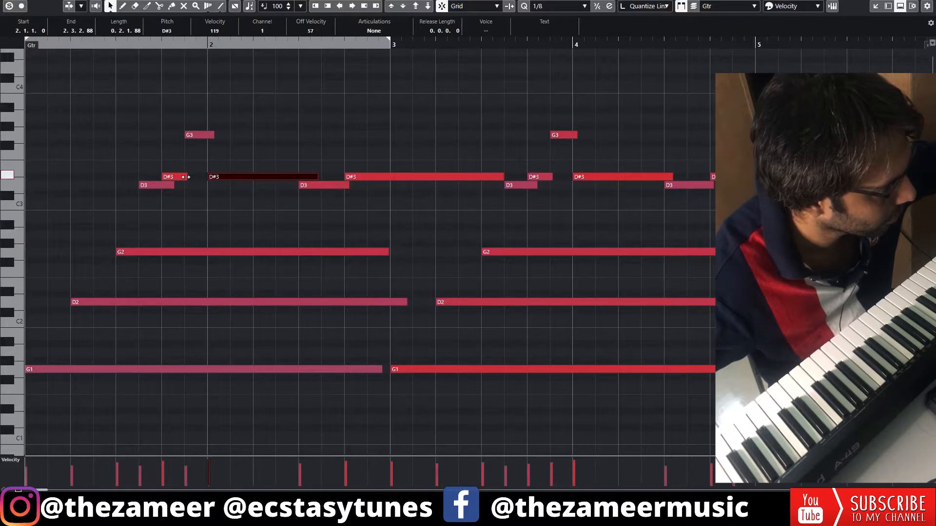
drag(188, 178, 199, 180)
drag(214, 136, 242, 140)
drag(349, 186, 387, 186)
drag(536, 187, 570, 187)
drag(587, 137, 606, 137)
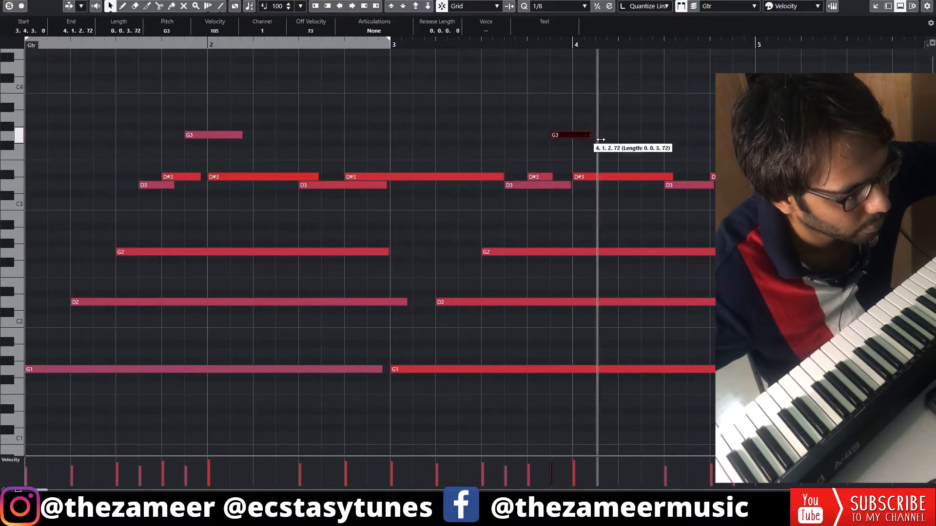
drag(552, 177, 563, 178)
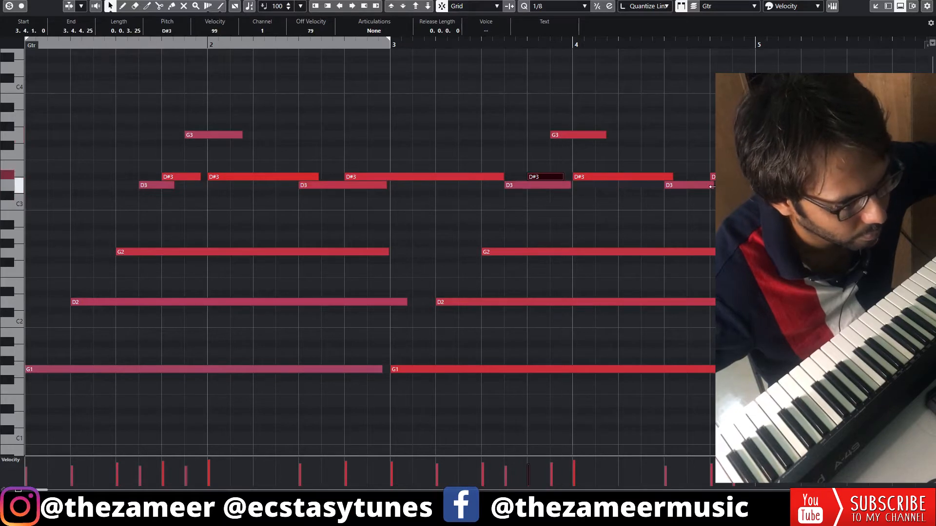
- Split the Gtr part at bar 5 and delete the empty piece after it
key(space)
key(Return)
click(581, 303)
key(g)
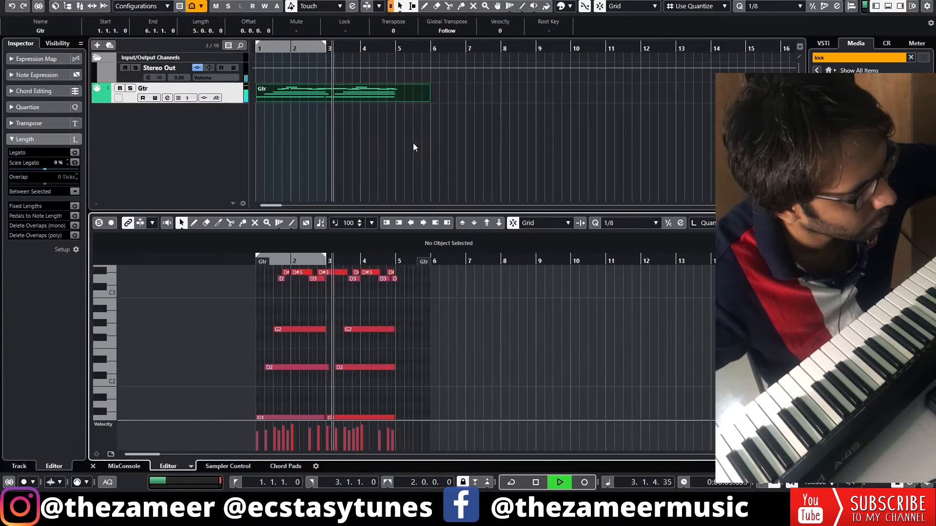
click(414, 147)
alt+click(396, 98)
click(408, 99)
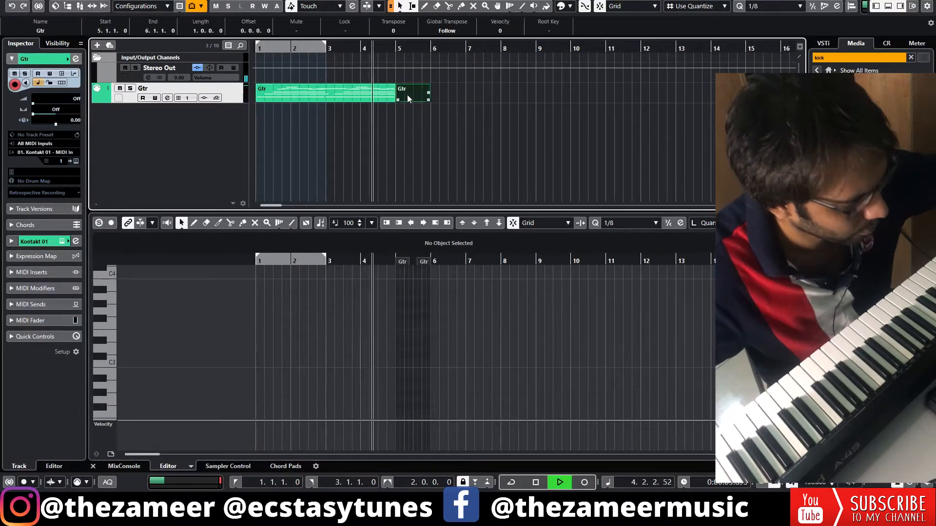
key(Delete)
key(space)
- Set the locators around the four-bar Gtr part and turn on cycle playback
click(373, 97)
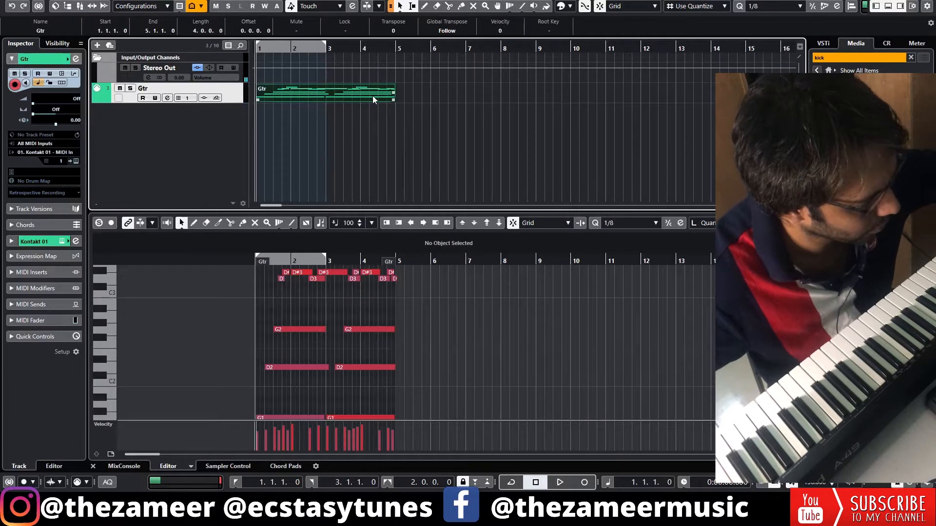
key(p)
click(357, 49)
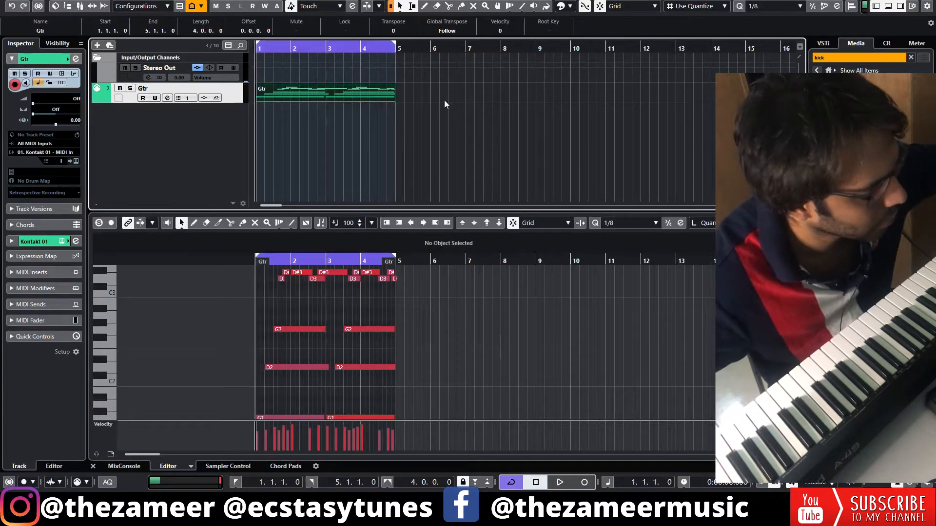
key(g)
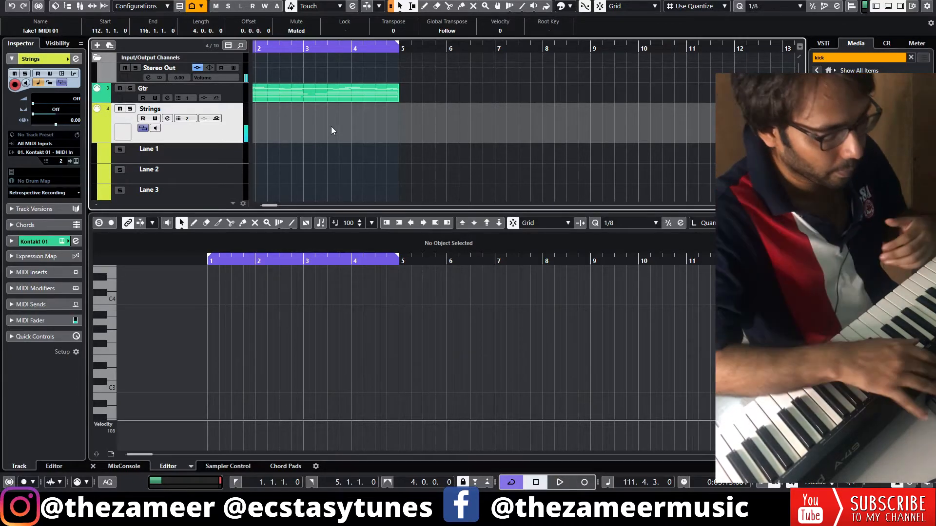
- Record a four-bar chord take on the Strings track over the guitar, and play it back while checking its notes
key(period)
key(KP_Multiply)
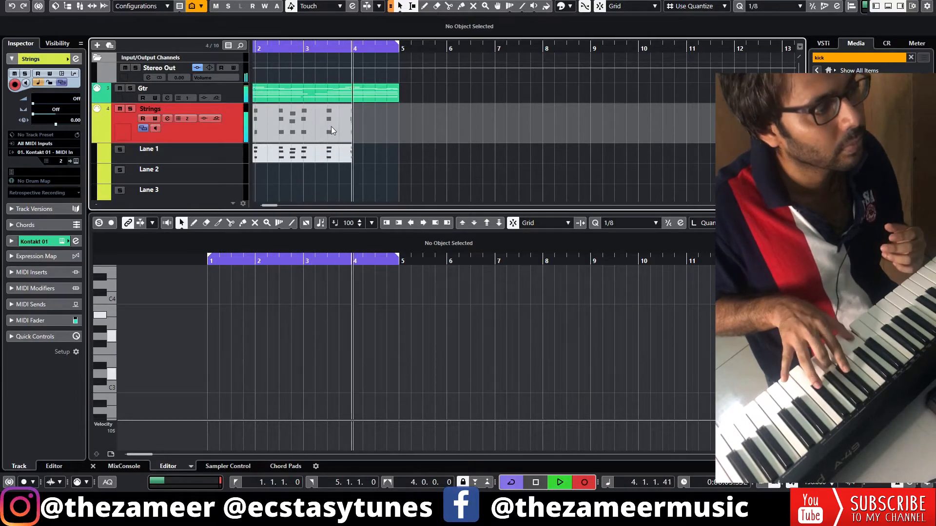
key(space)
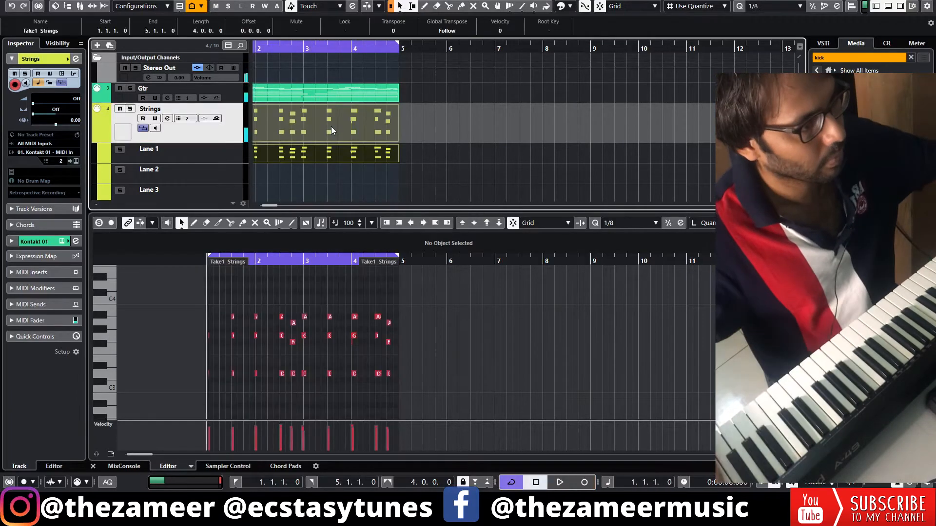
key(space)
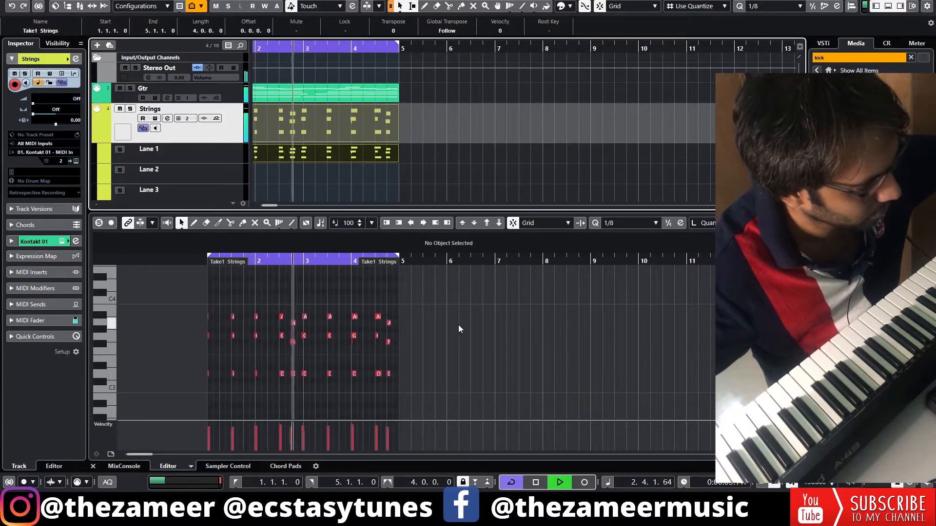
drag(453, 306, 253, 416)
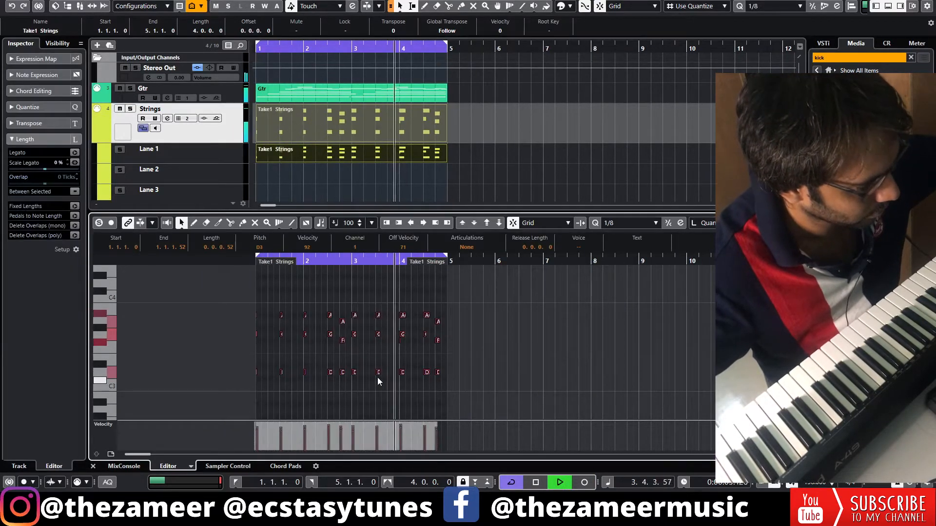
click(403, 335)
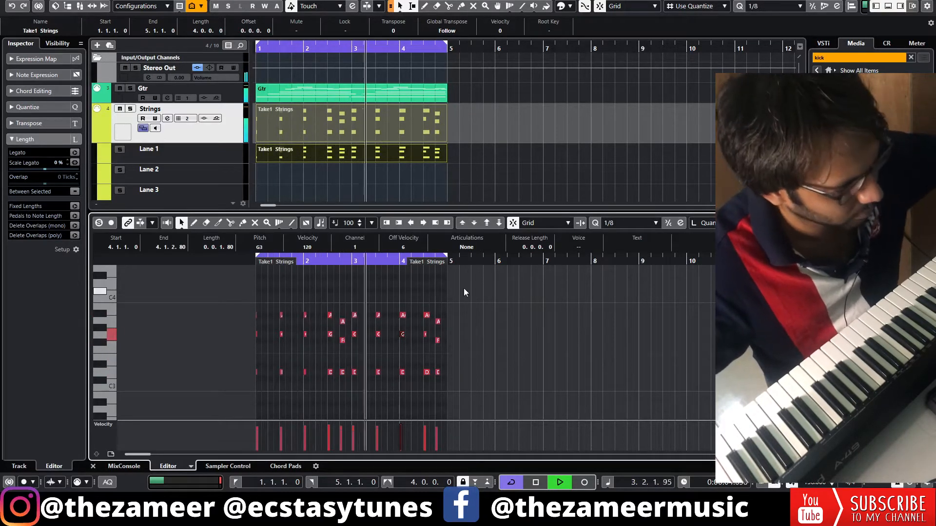
key(Return)
click(428, 224)
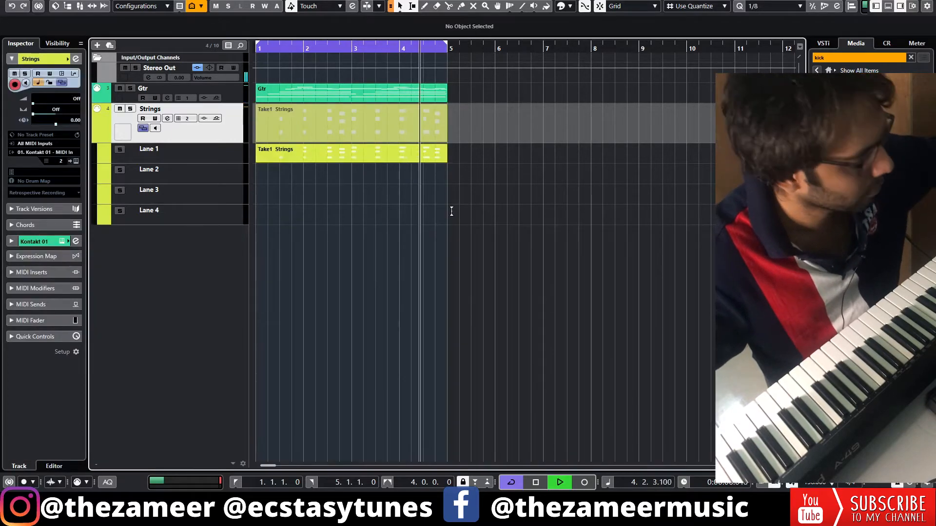
key(space)
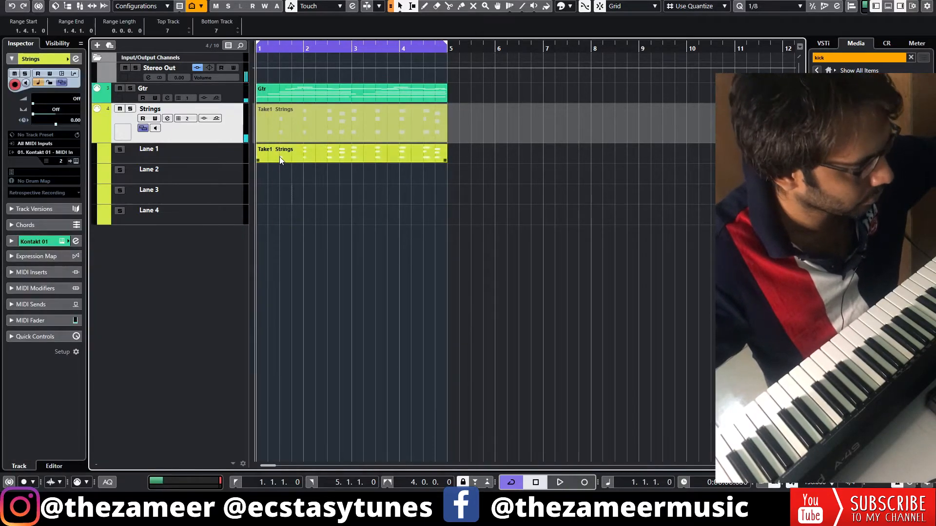
- Hide the Strings track's lanes and copy the Strings part onto a new Strings Low track
click(279, 156)
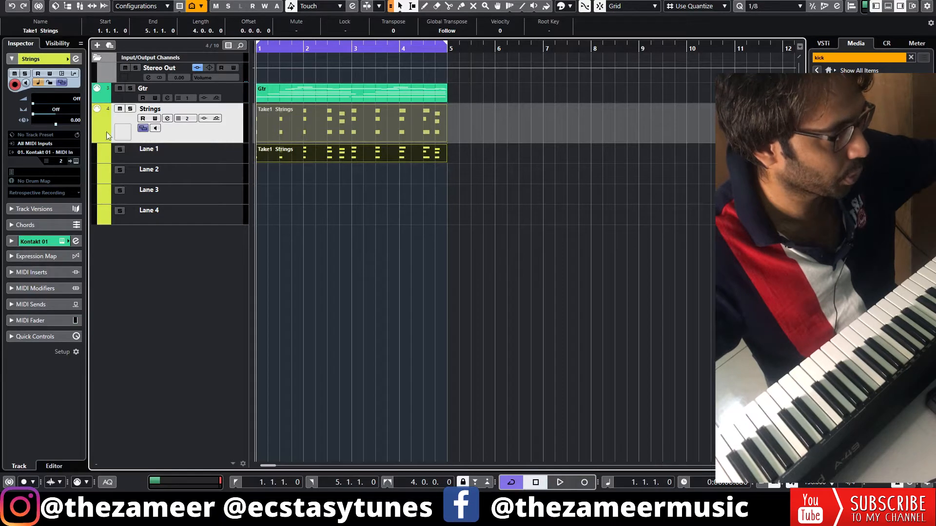
click(143, 129)
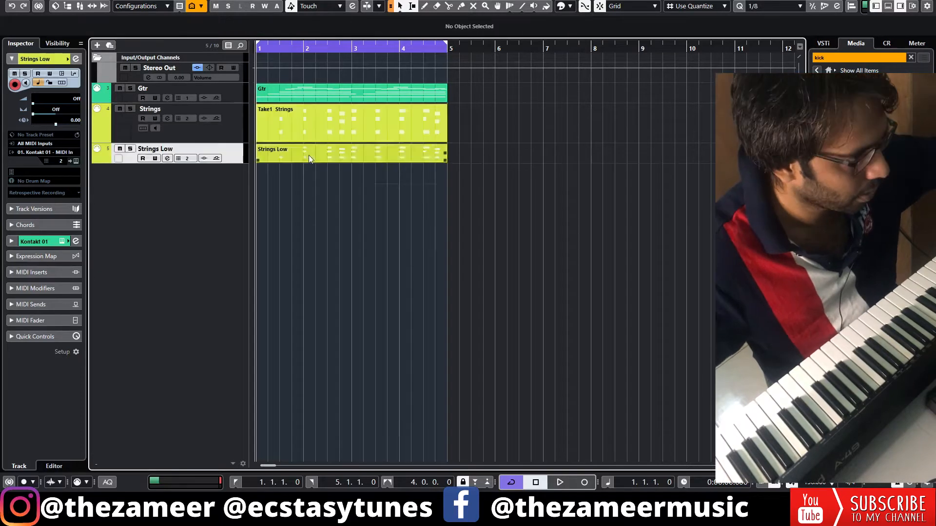
click(309, 155)
key(Delete)
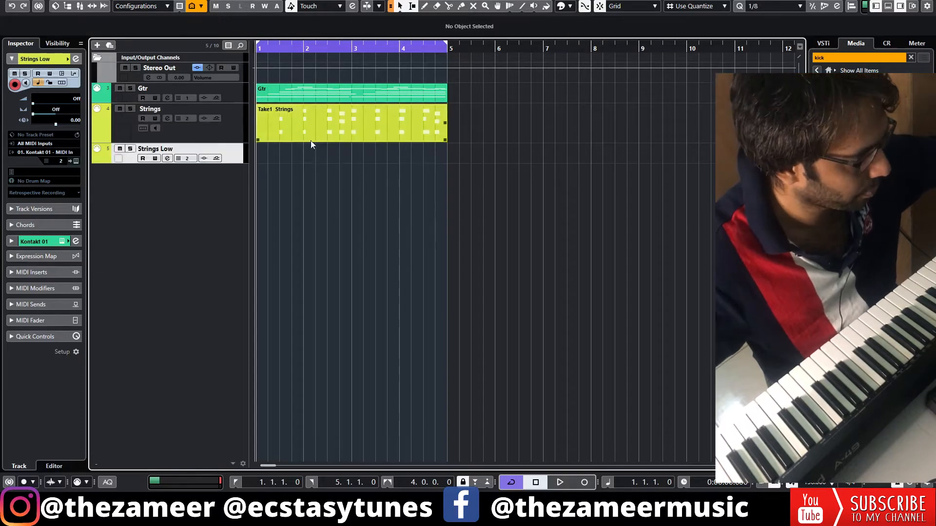
drag(315, 139, 312, 150)
click(305, 152)
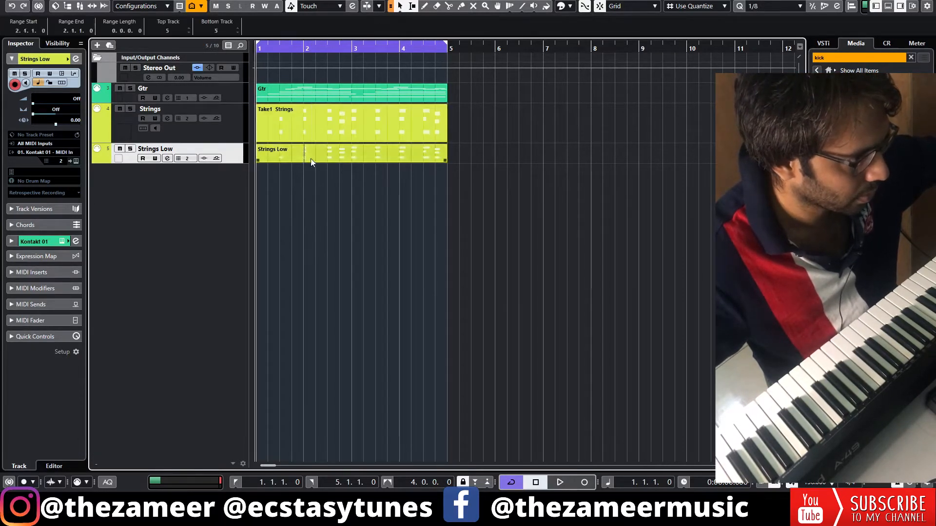
- Transpose all notes of the Strings Low part down one octave and play back the loop
double_click(310, 154)
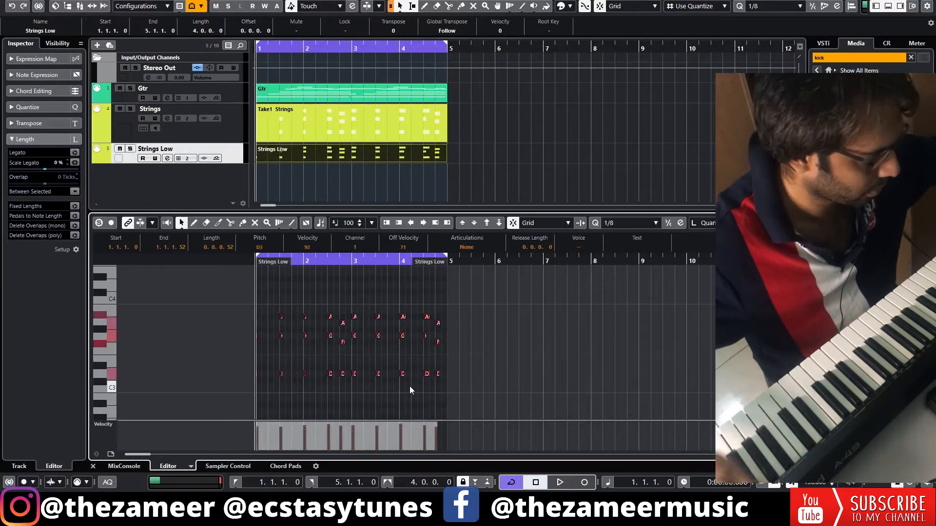
key(shift+Down)
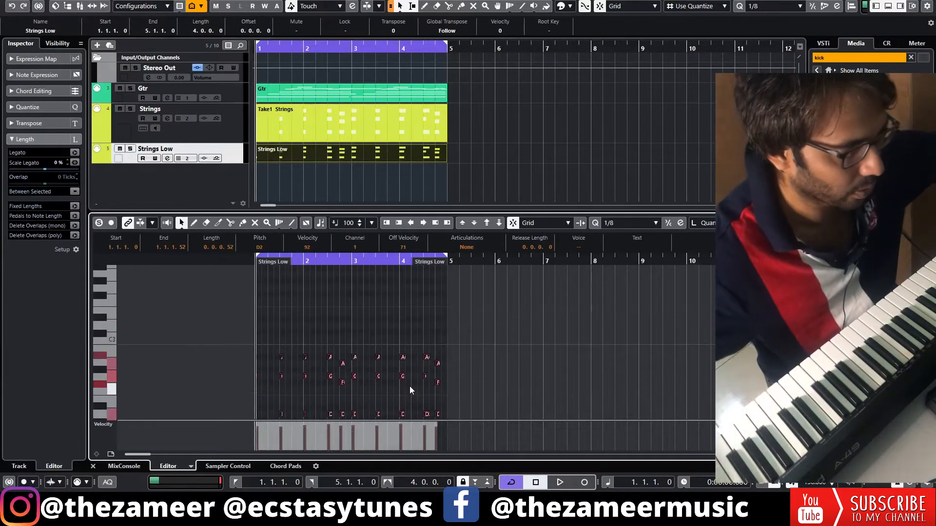
key(space)
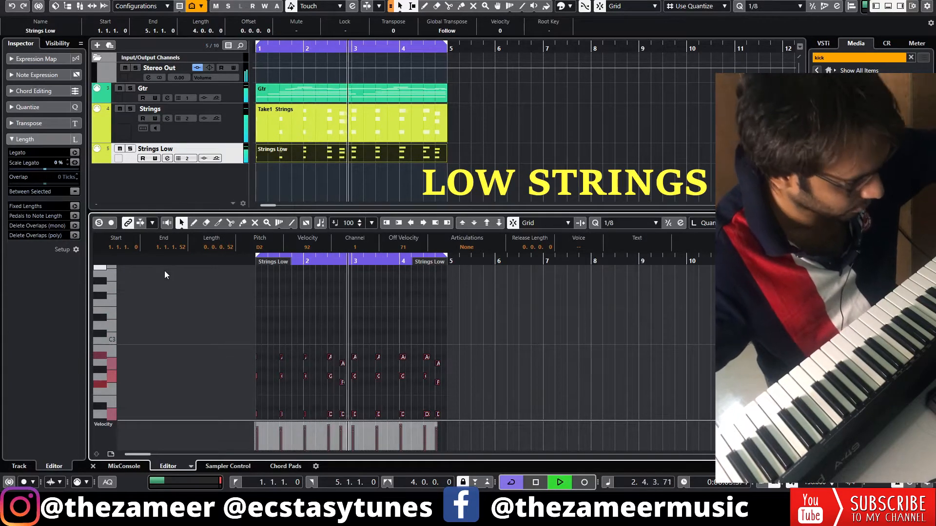
click(888, 6)
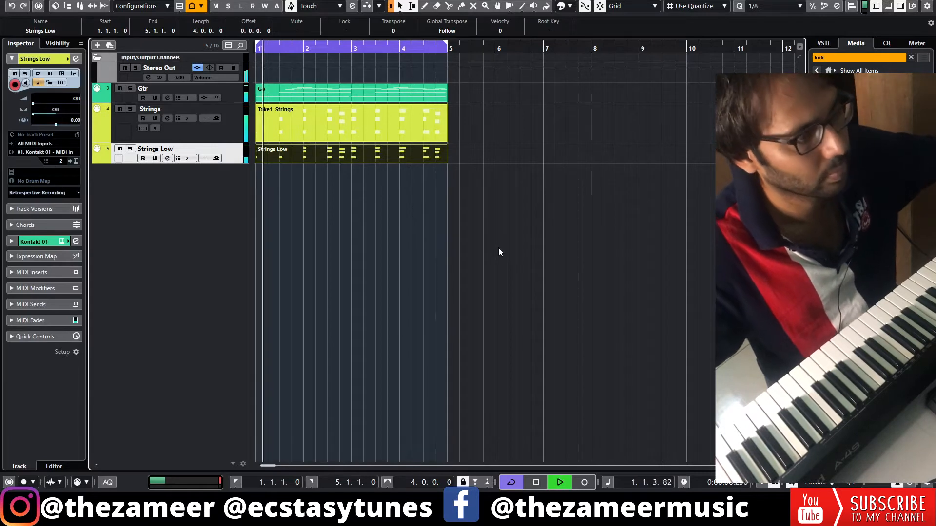
key(g)
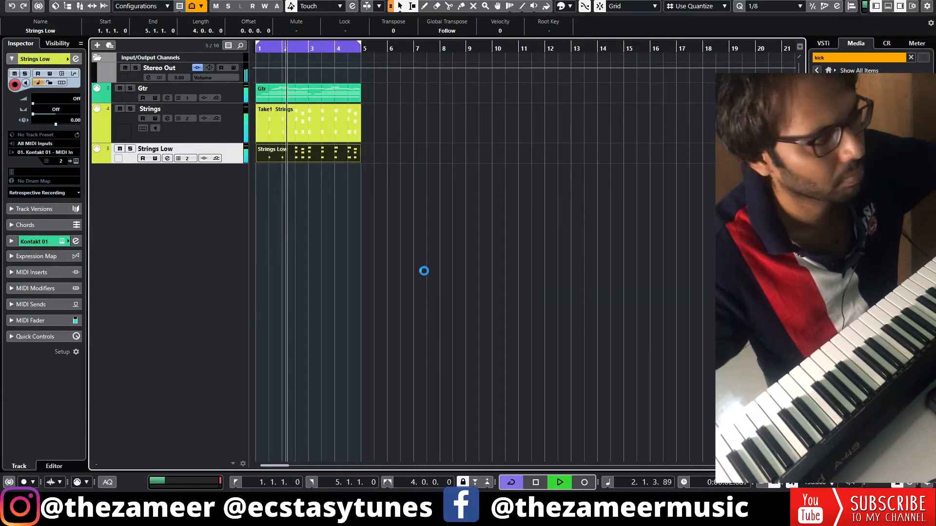
key(space)
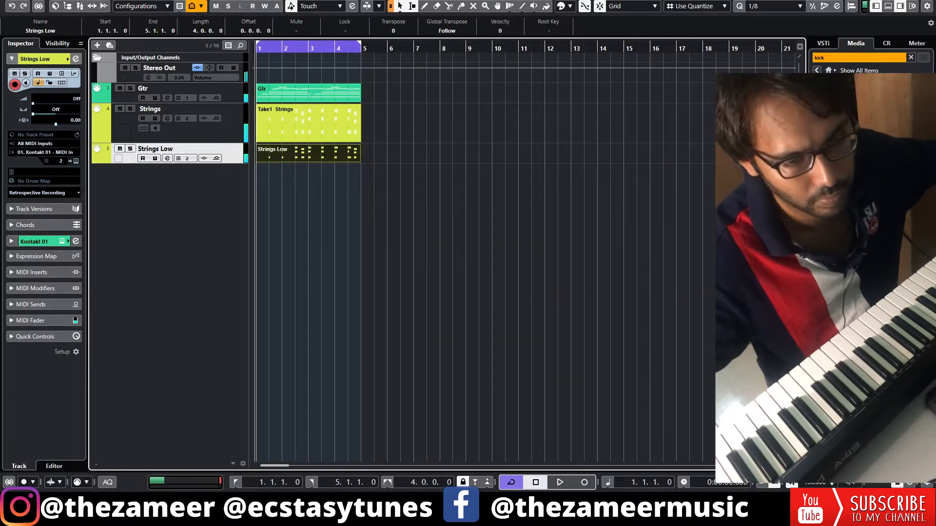
- Add a kick track from the media library's kick search and record a four-bar take on it
click(852, 58)
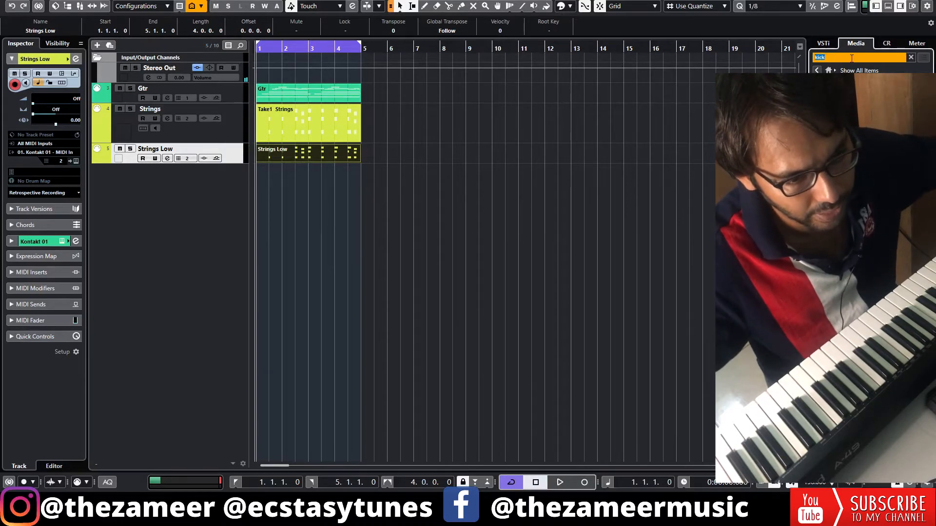
drag(851, 90, 175, 293)
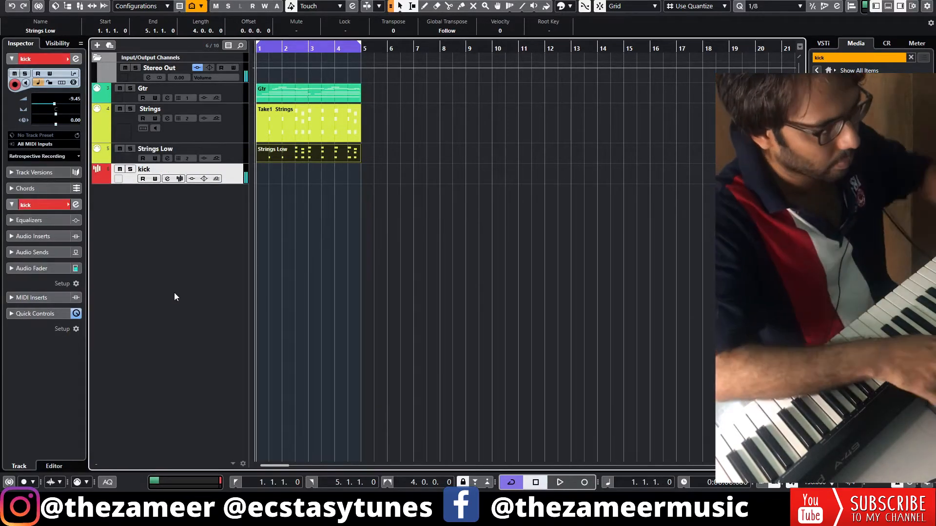
key(KP_Multiply)
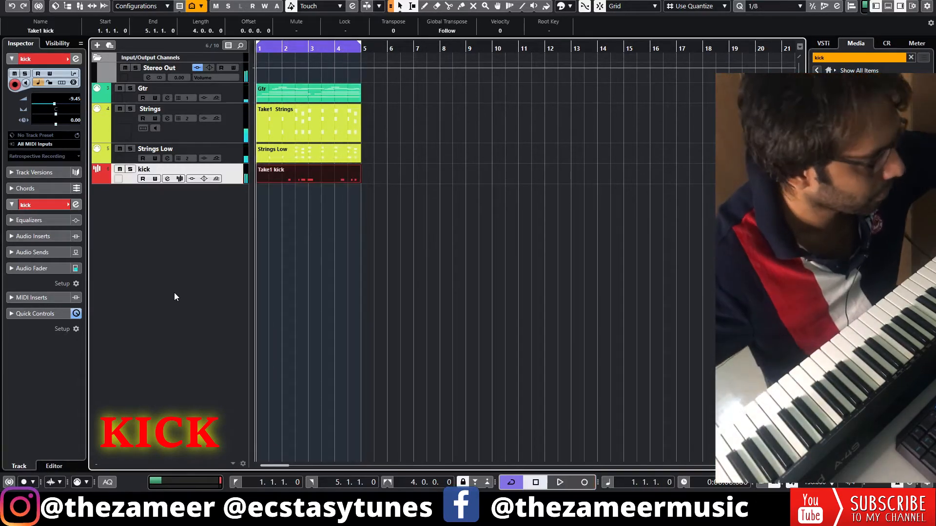
- Open the kick take and raise the velocity of all its notes to 127, checking it against the looped playback
double_click(290, 180)
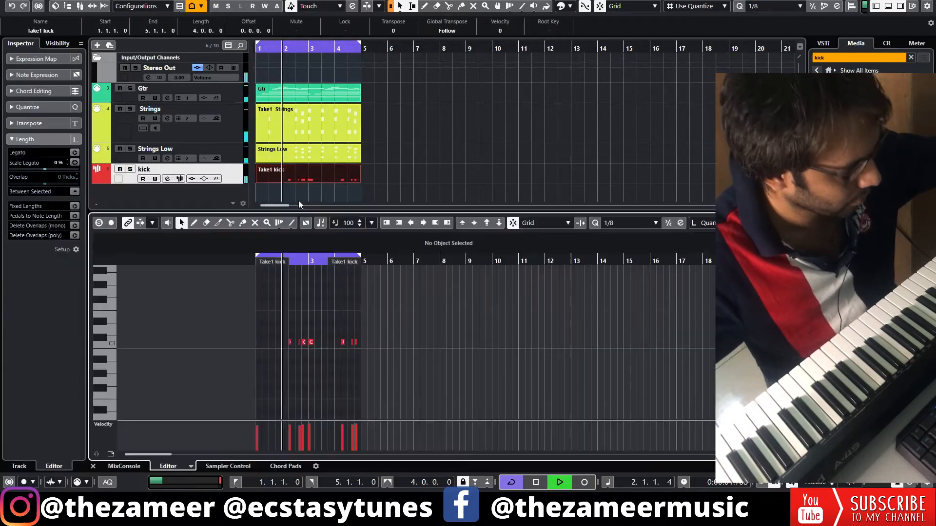
scroll(259, 366, up, 4)
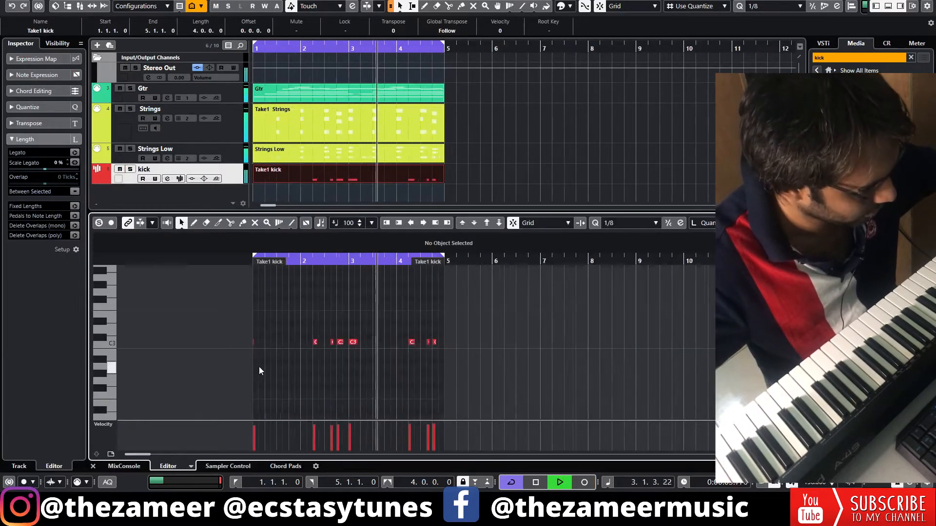
drag(246, 321, 429, 352)
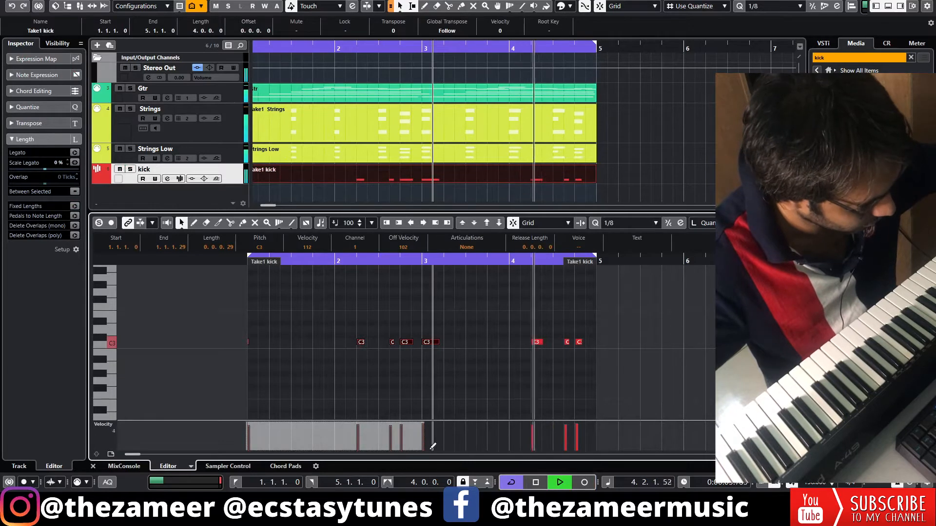
drag(313, 329, 225, 248)
drag(526, 438, 579, 340)
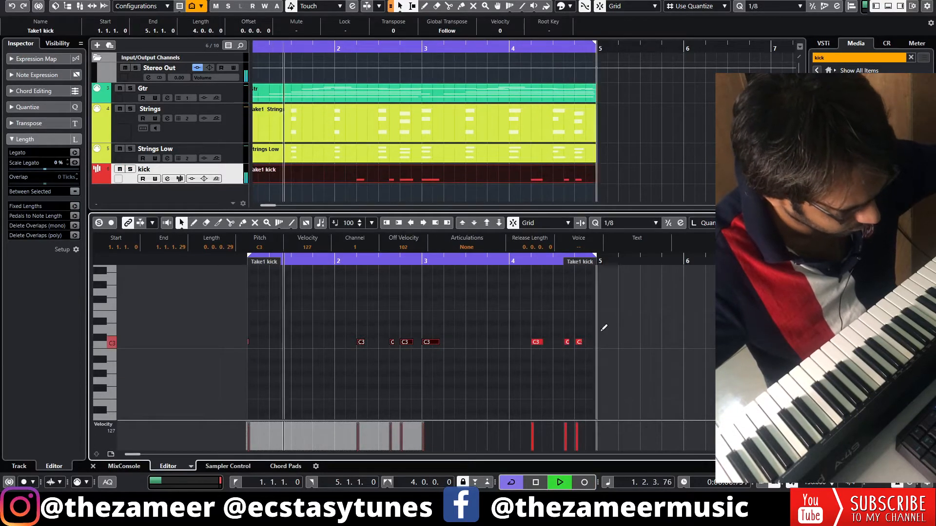
click(642, 325)
key(Return)
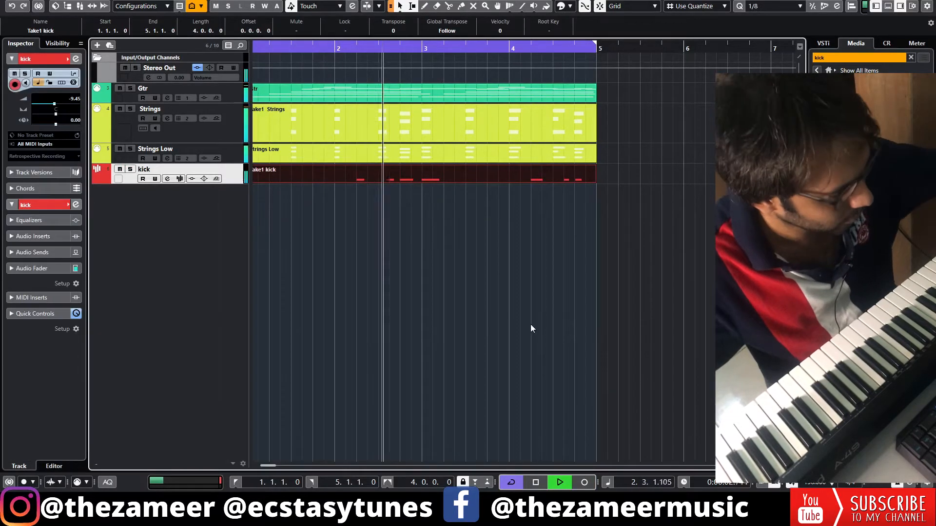
key(space)
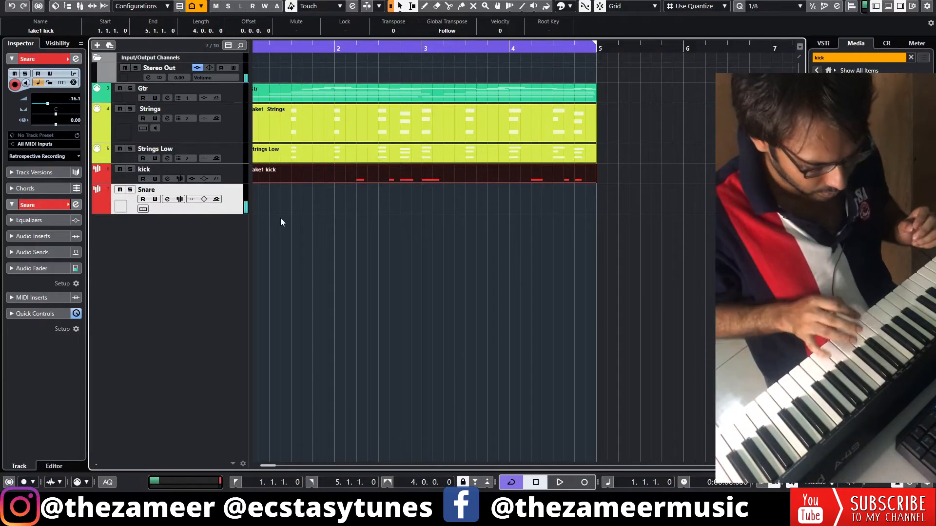
- Record a four-bar take on the Snare track over the loop and play it back
key(KP_Multiply)
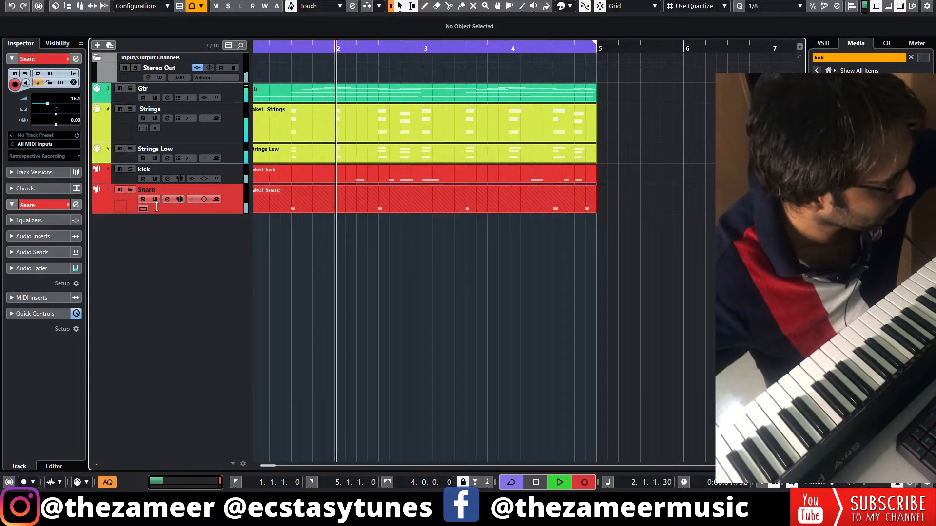
click(581, 482)
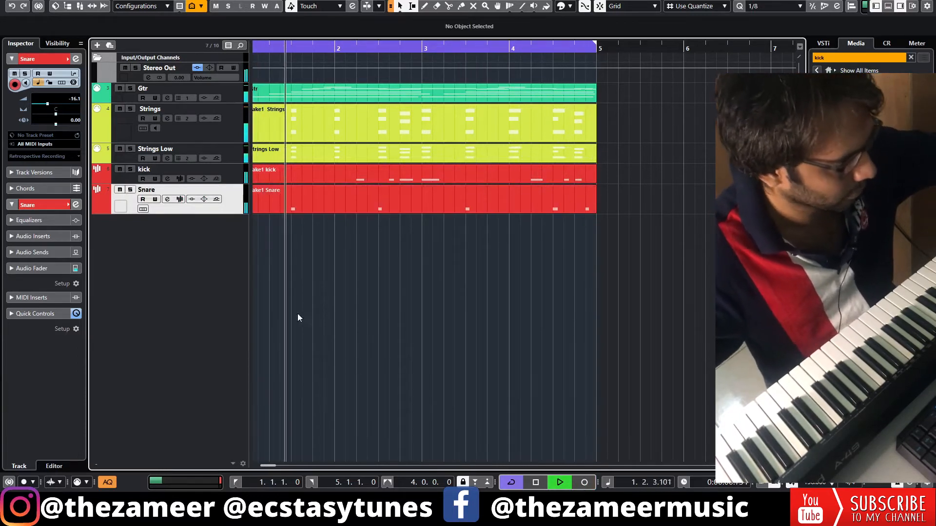
key(space)
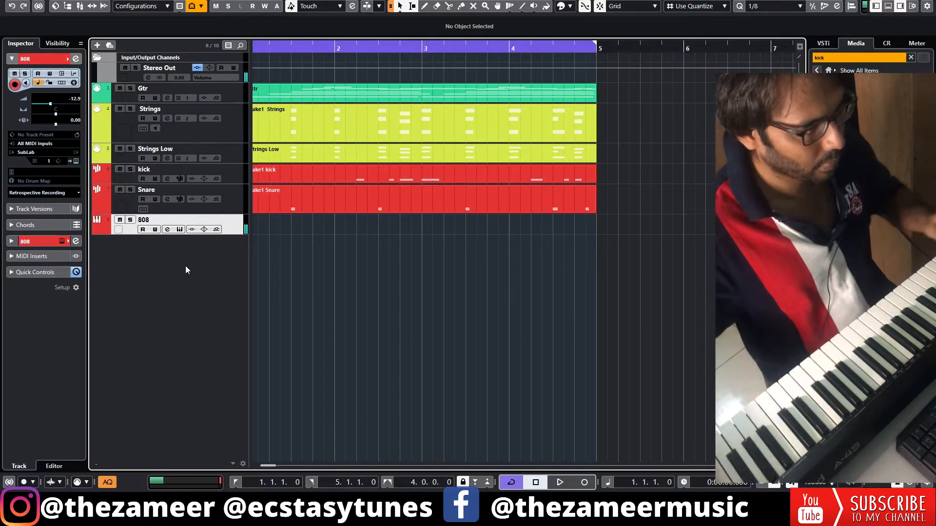
- Try recording a four-bar take on the 808 track and discard it
scroll(294, 236, down, 4)
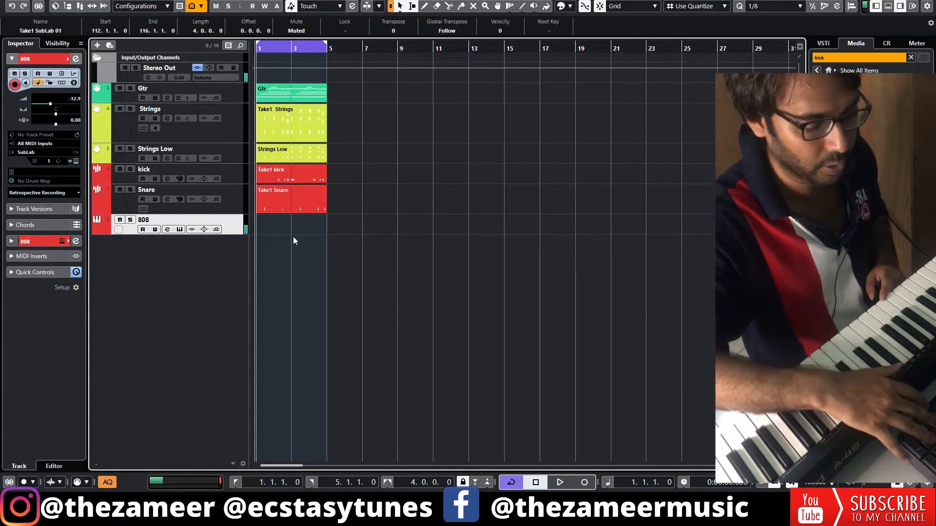
key(KP_Multiply)
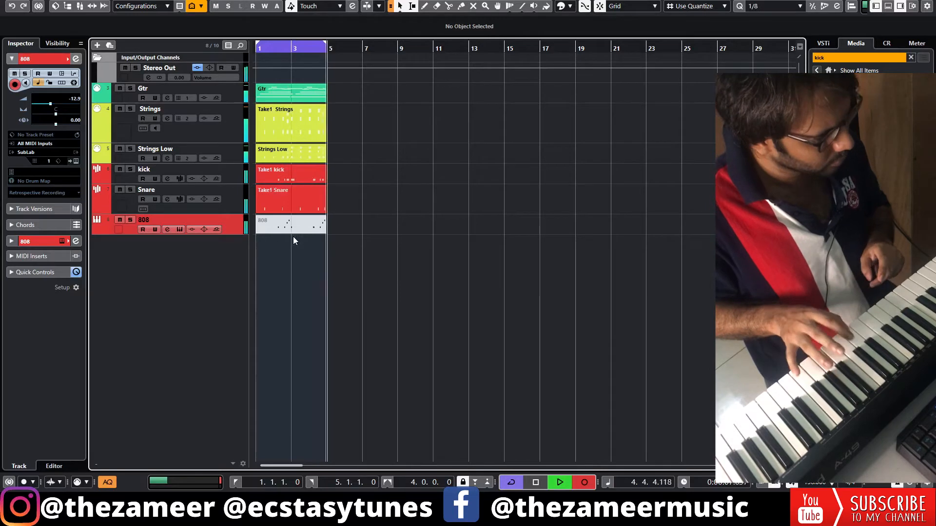
key(space)
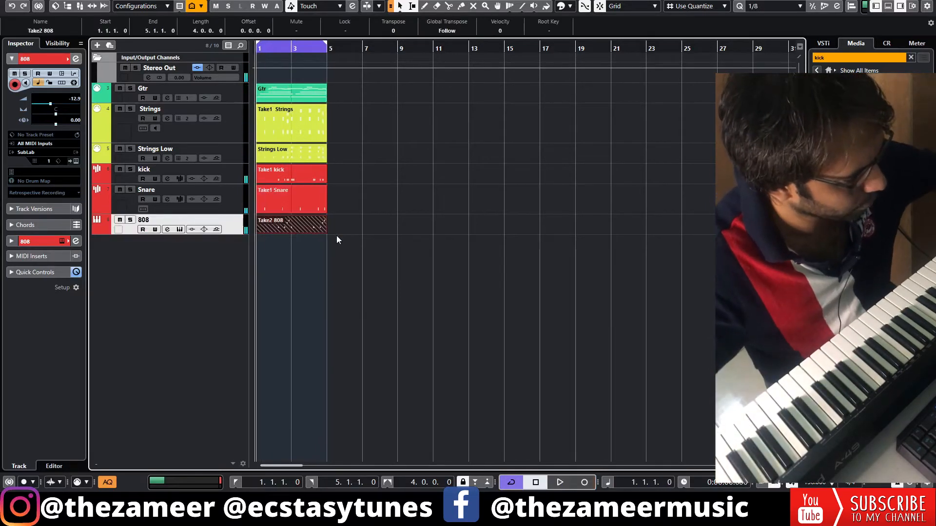
key(Delete)
- Record a new four-bar bass take on the 808 track and play back the full loop
key(KP_Multiply)
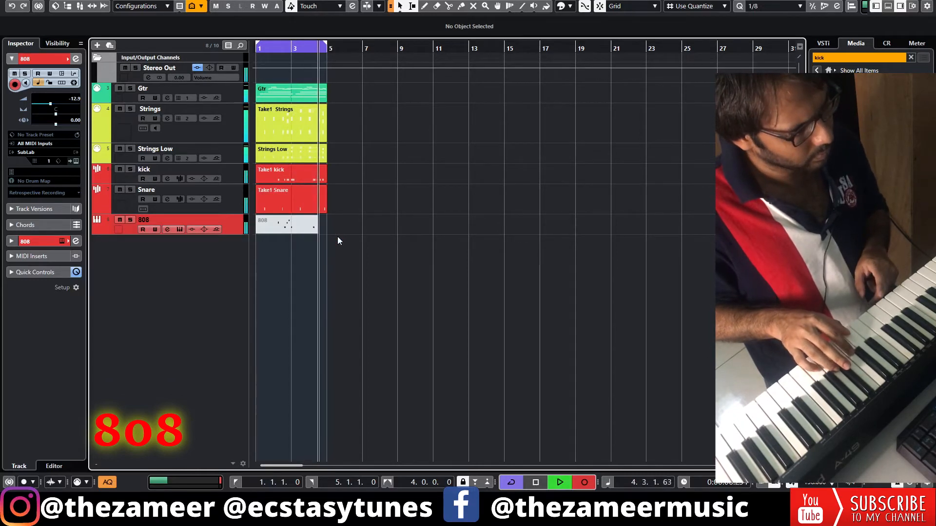
key(space)
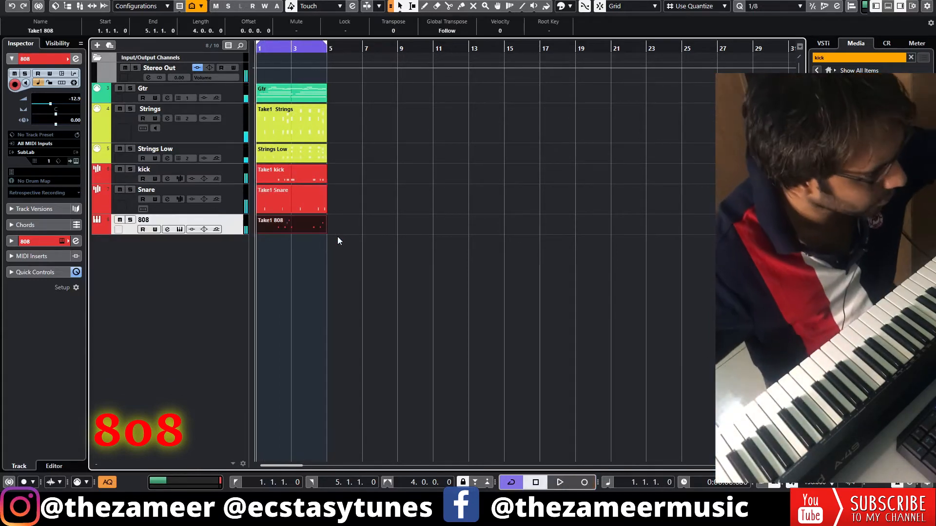
key(space)
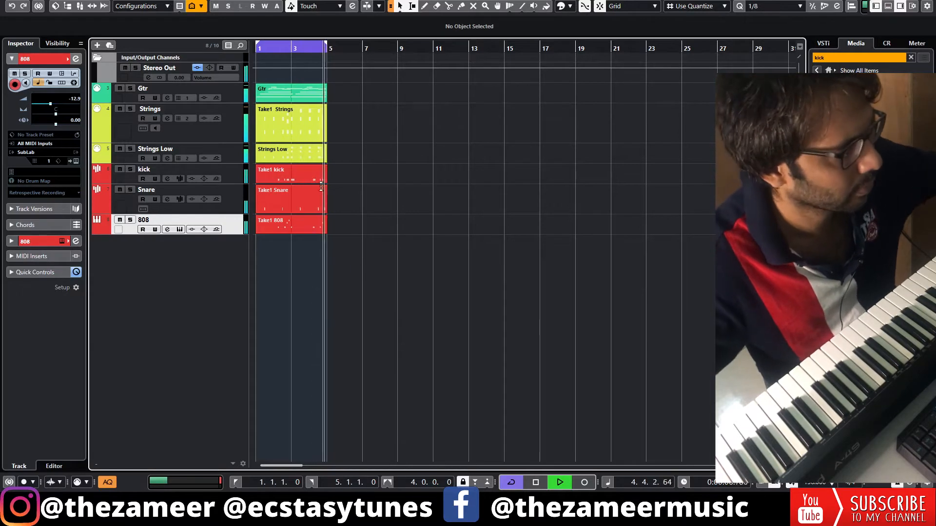
key(space)
drag(338, 98, 262, 275)
key(ctrl+d)
key(ctrl+a)
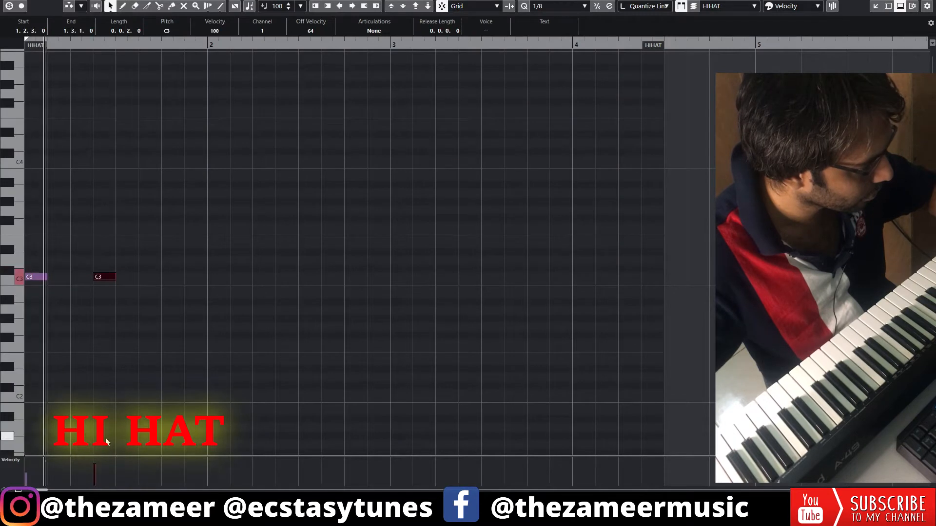
- Lower the velocity of the hi-hat note at 1.2.3 and add two softer C3 notes at 1.3.3 and 1.4.3
click(96, 476)
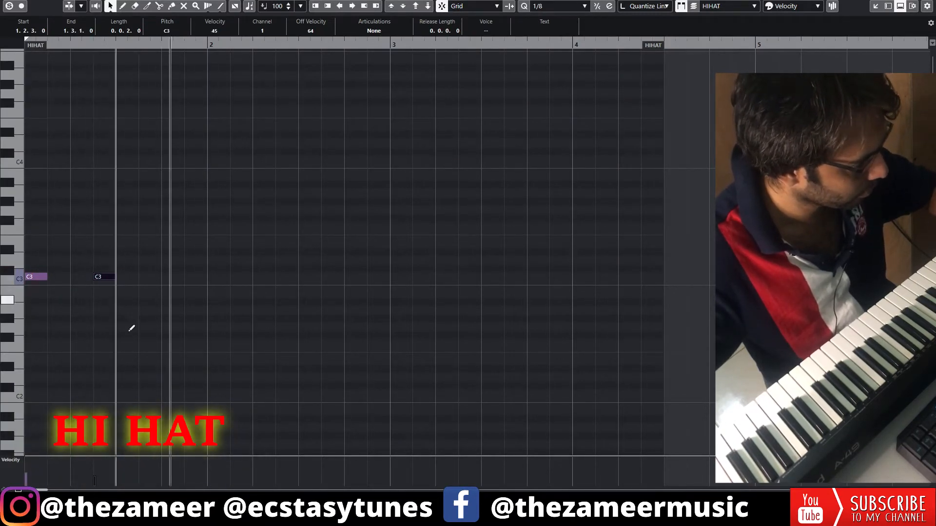
click(97, 471)
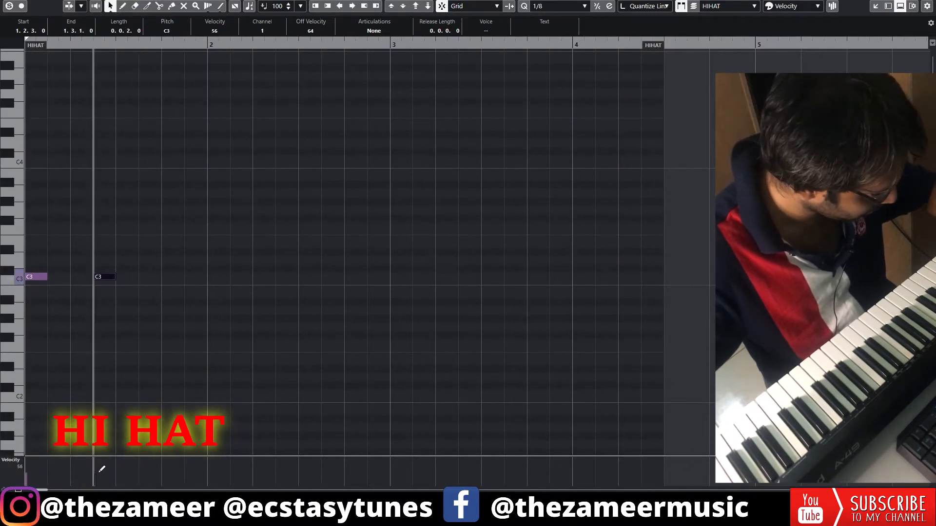
alt+click(157, 277)
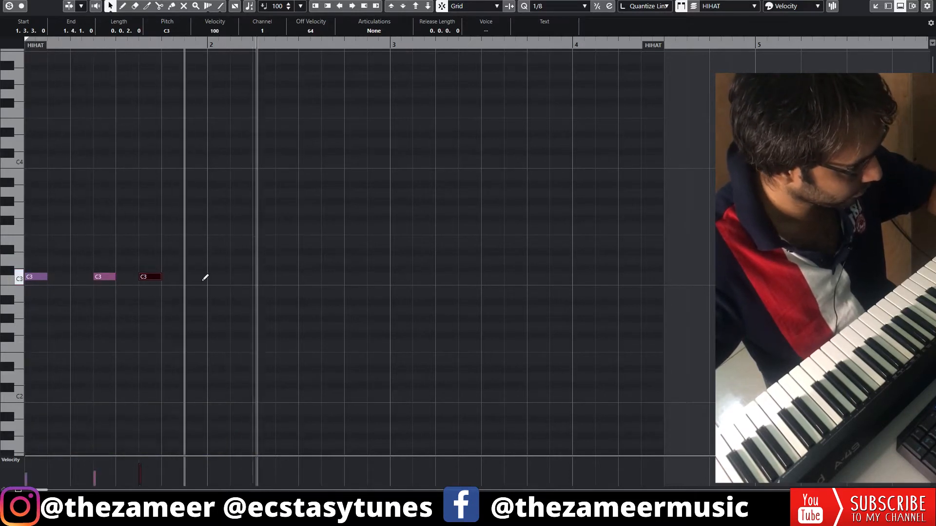
alt+click(203, 278)
drag(142, 474, 196, 474)
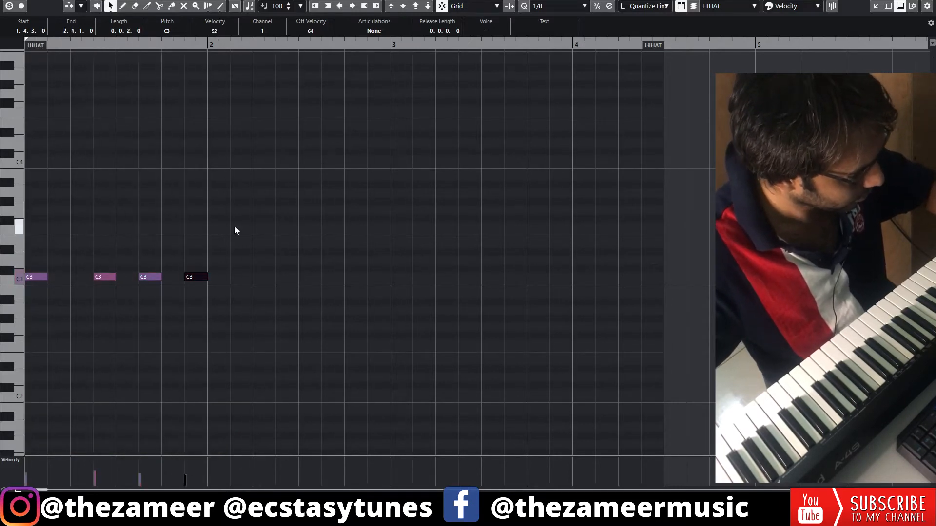
- Duplicate the first bar's hi-hat notes into bar 2 and add a one-beat G2 note at 2.4.1
drag(256, 258, 1, 340)
key(ctrl+d)
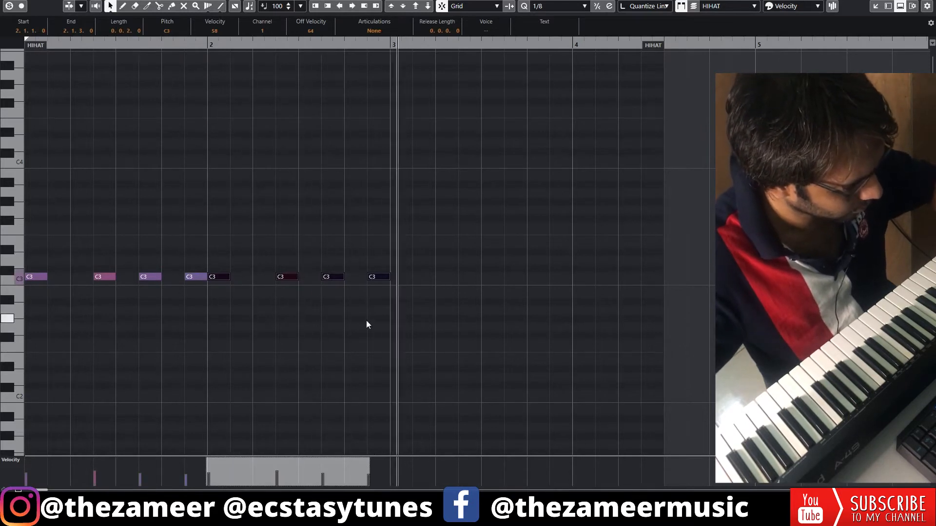
key(space)
click(350, 333)
drag(355, 329, 388, 327)
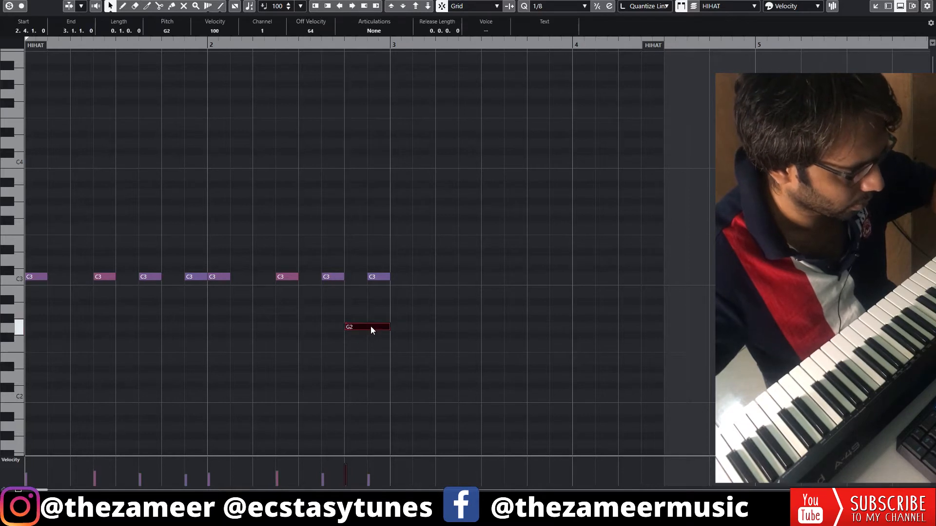
- Set the hi-hat editor's quantize value to 1/64
click(542, 10)
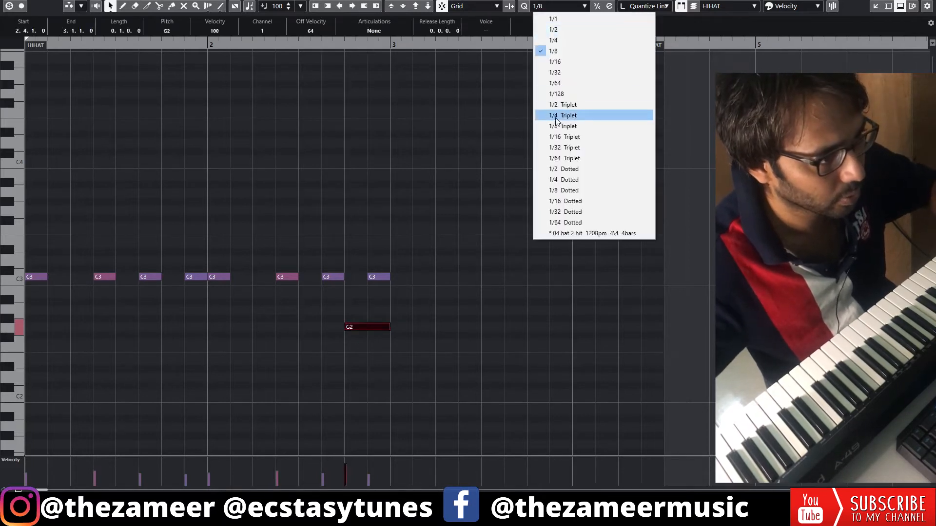
click(570, 84)
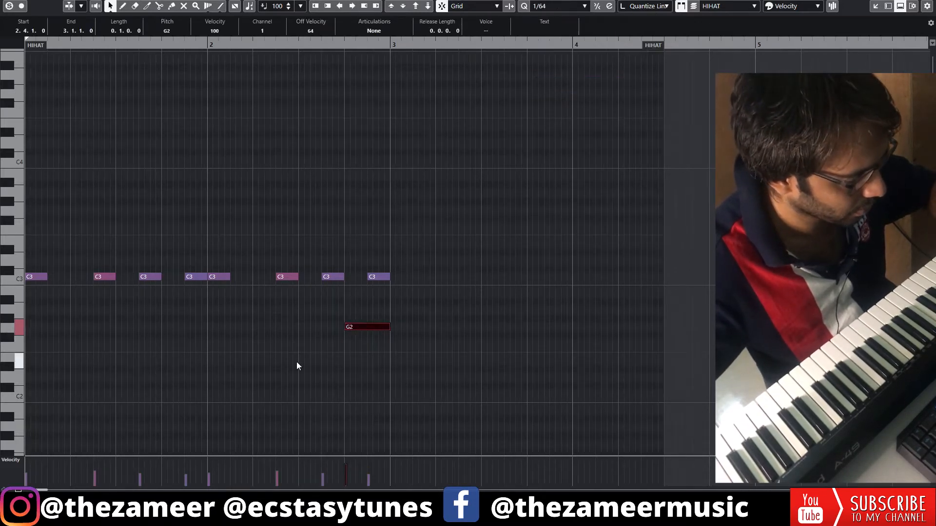
scroll(352, 332, up, 2)
key(Right)
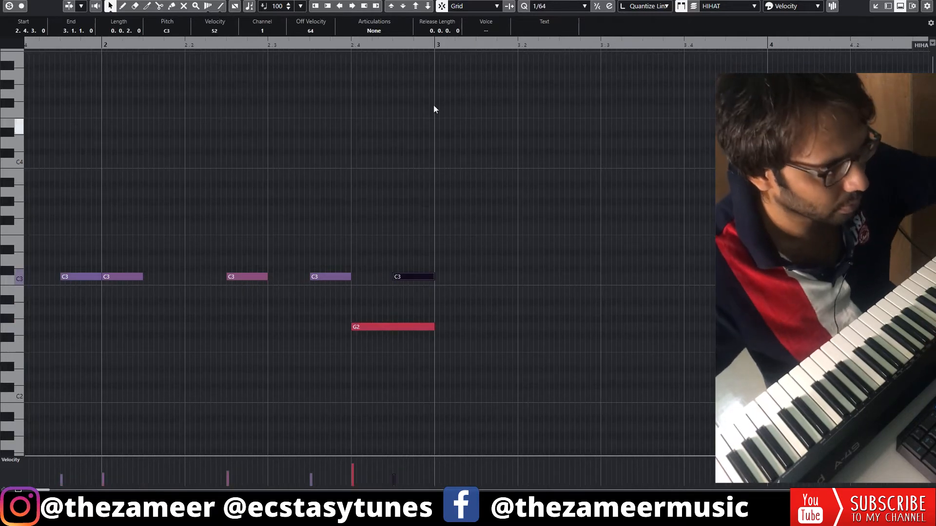
- Split the one-beat G2 note into equal 1/32 pieces with the Split tool and delete the overlapping C3 note at 2.4.3
click(555, 7)
click(561, 72)
click(436, 325)
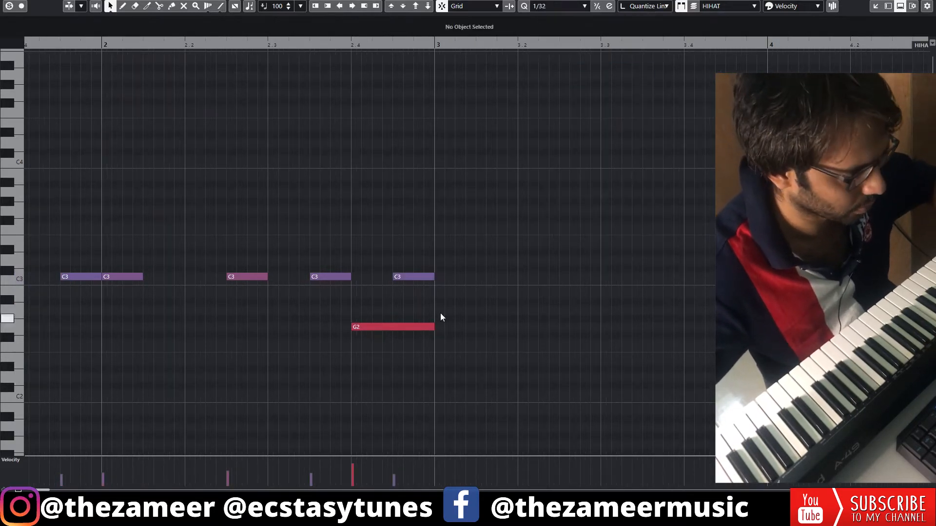
click(394, 327)
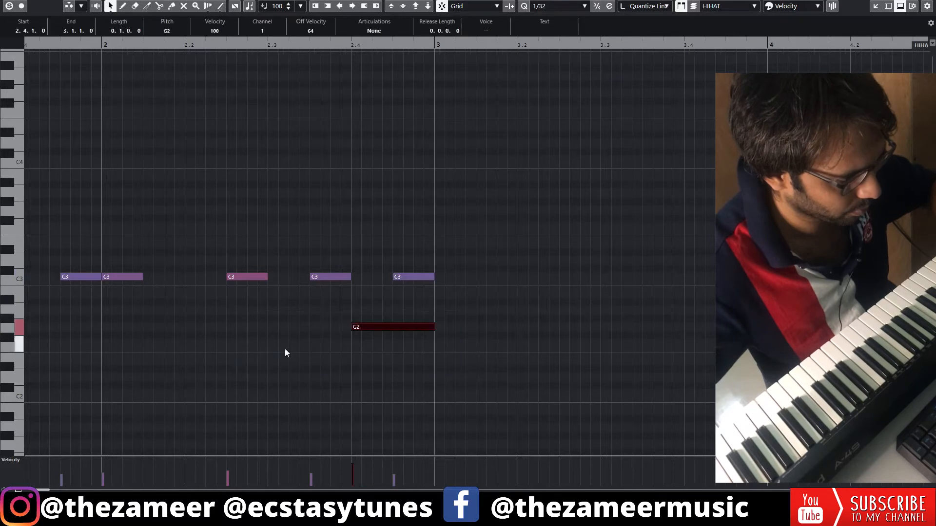
right_click(577, 299)
click(625, 302)
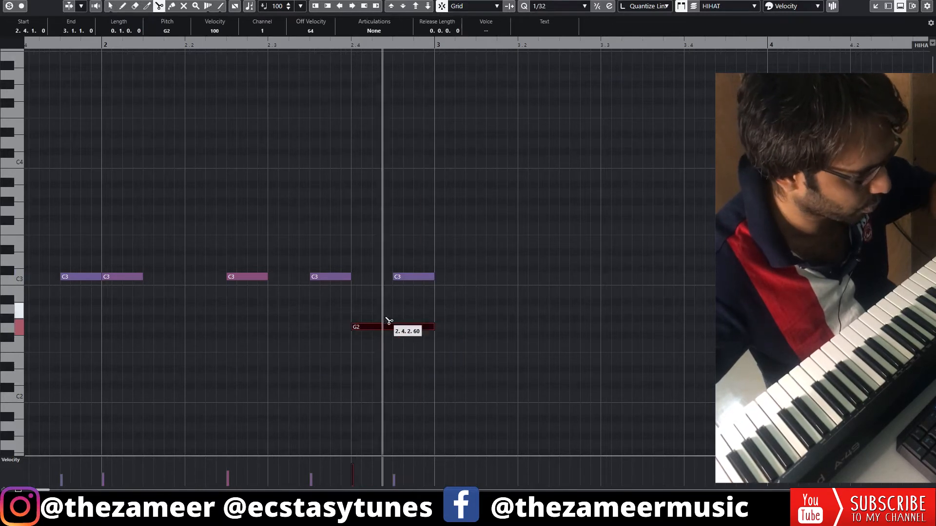
alt+click(365, 329)
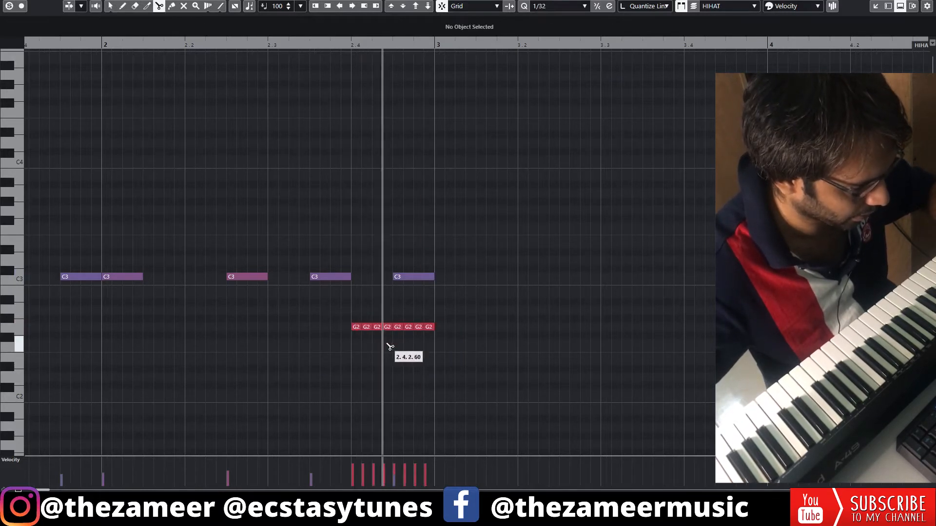
click(433, 287)
key(Delete)
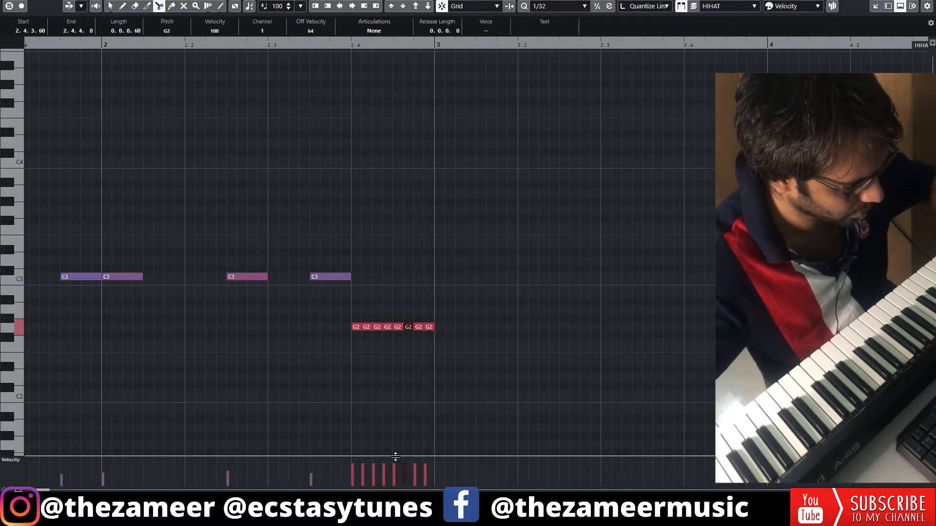
- Enlarge the velocity lane and shape the G2 roll's velocities into a rising ramp up to its last note
drag(395, 456, 395, 347)
drag(349, 429, 414, 399)
right_click(459, 318)
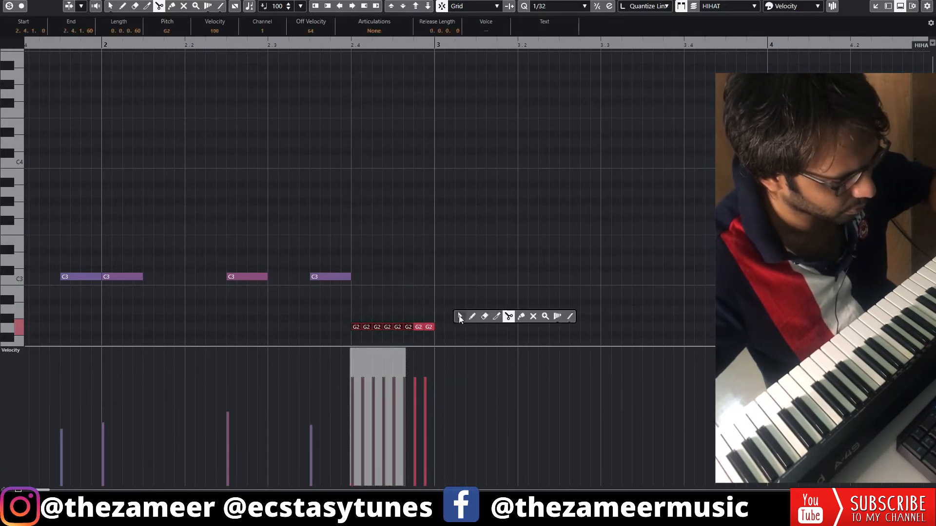
click(459, 317)
mouse_move(353, 424)
mouse_down()
mouse_move(418, 391)
mouse_move(424, 378)
mouse_up()
click(440, 332)
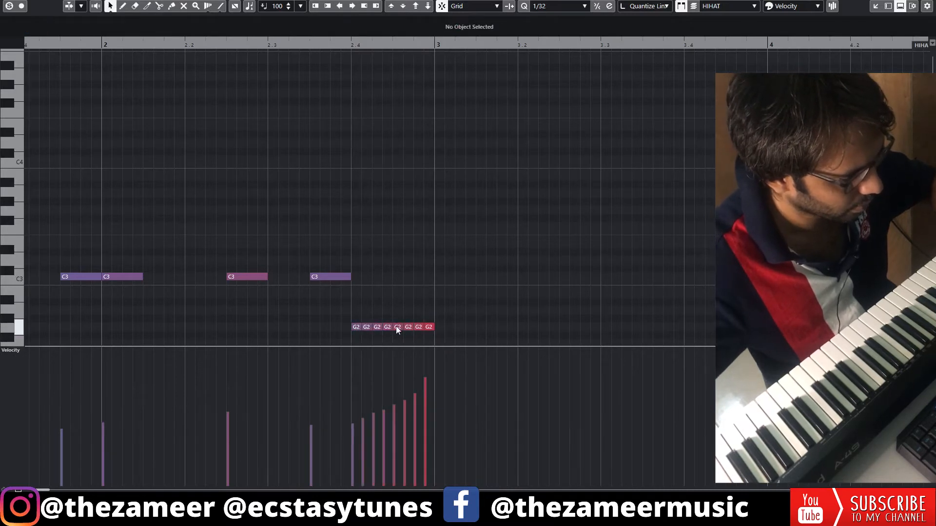
- Raise the roll's last three notes to A2, A#2 and C3, and lower the velocities of the final two
scroll(396, 326, up, 2)
click(442, 327)
drag(411, 326, 445, 277)
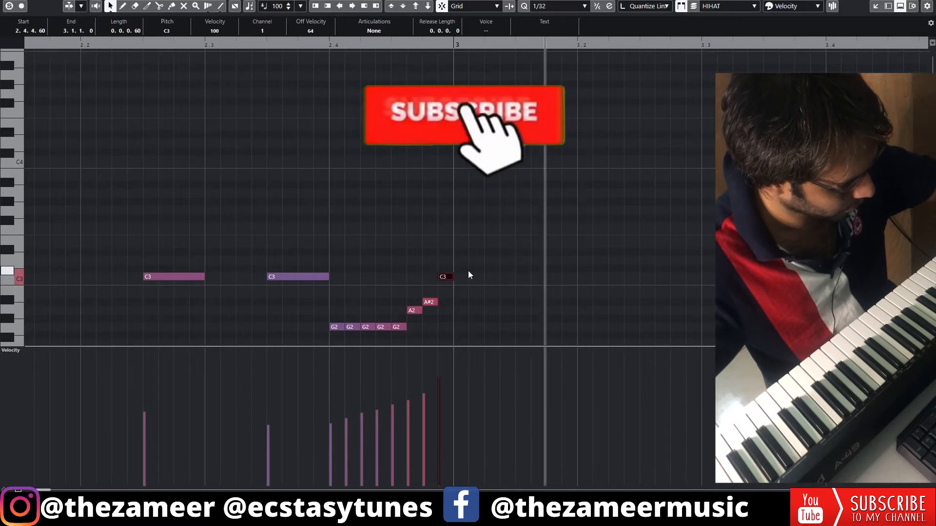
click(425, 412)
click(440, 412)
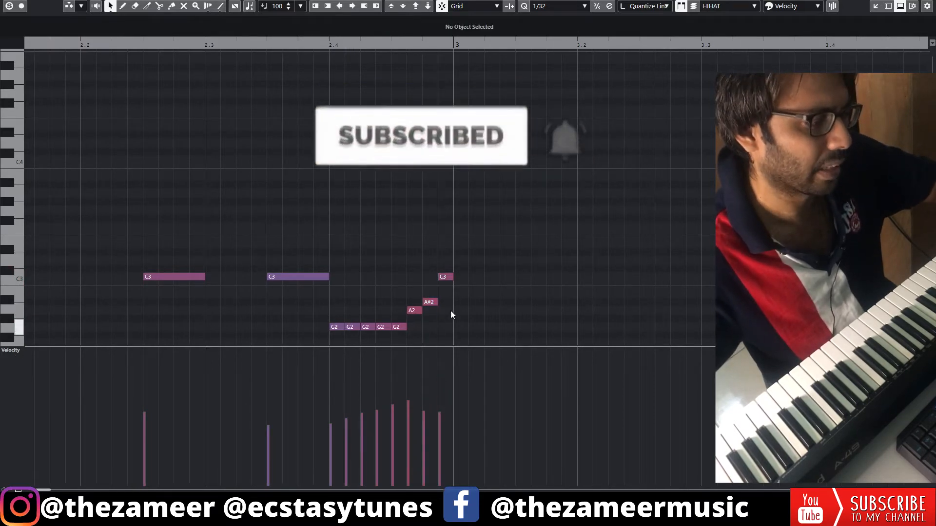
scroll(438, 331, up, 2)
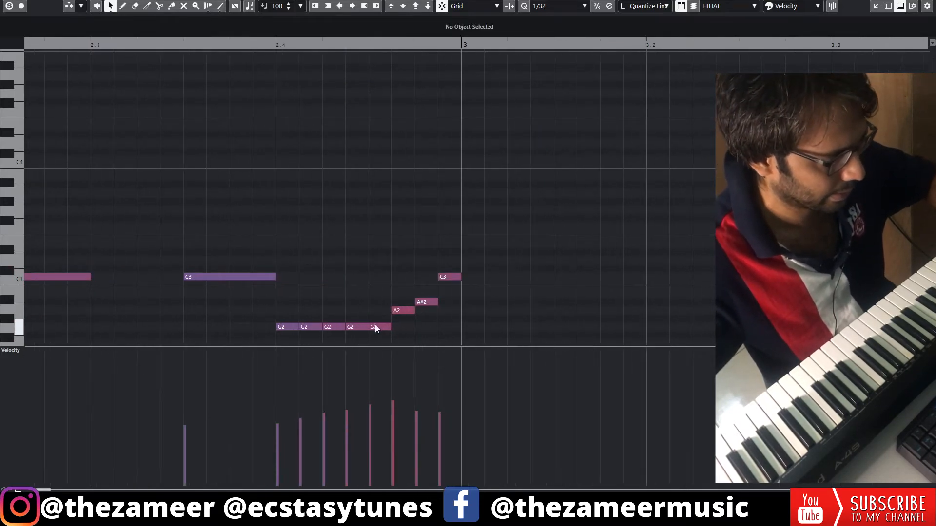
- Delete the roll's second G2 note, set the quantize value to 1/16 Triplet, and respace the remaining G2 notes onto the triplet grid
click(315, 328)
key(Delete)
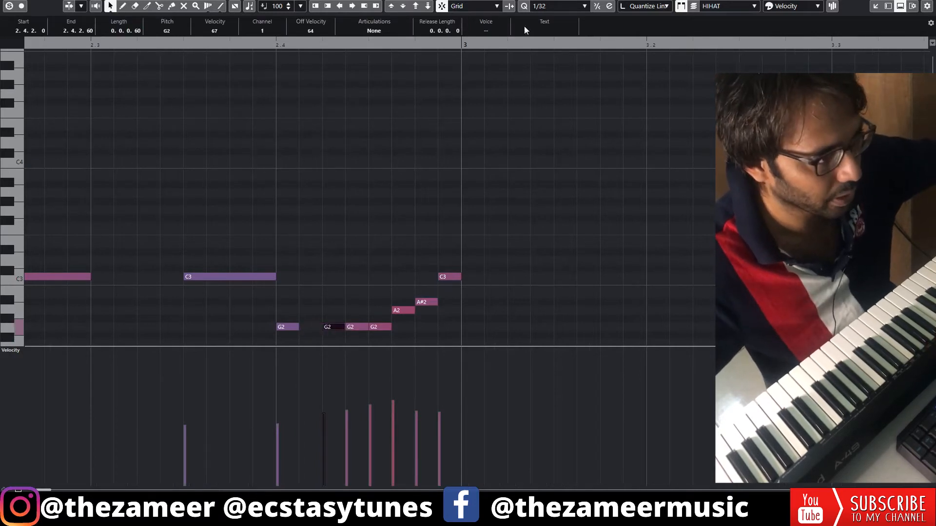
click(546, 9)
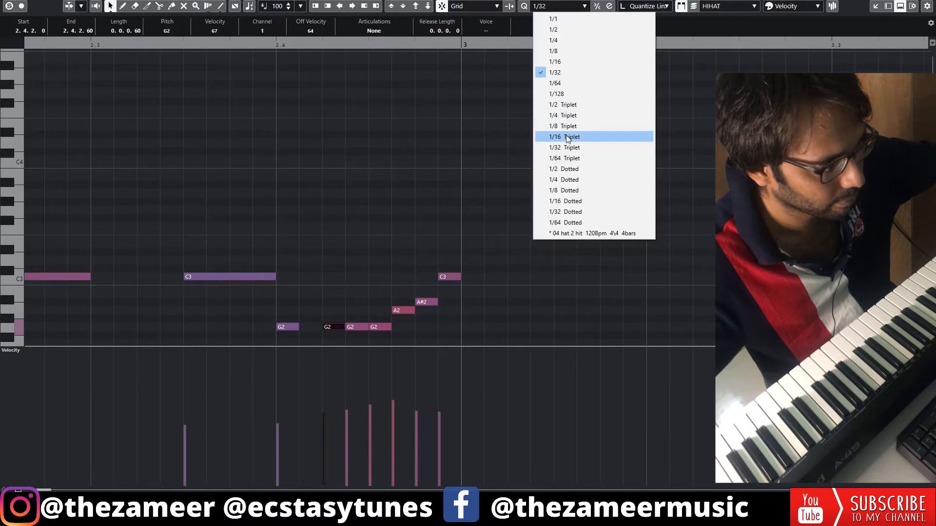
click(584, 137)
drag(296, 326, 306, 327)
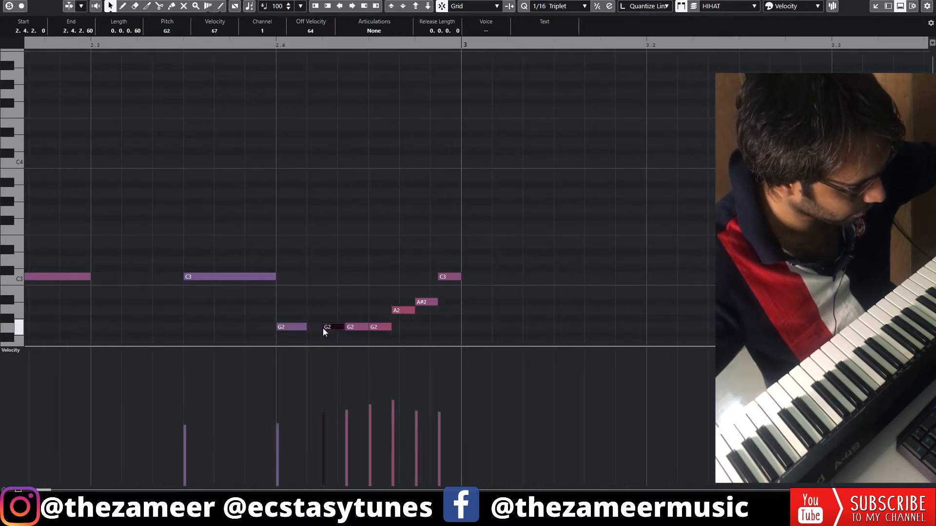
drag(346, 320, 346, 326)
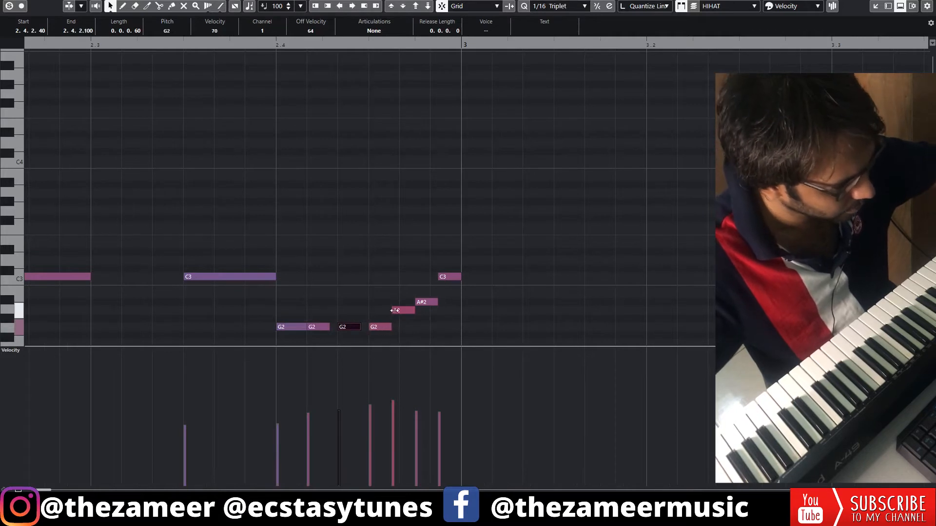
- Play back the respaced roll and reshape its velocities from 2.4 to the end of bar 2, mostly to lower levels
key(space)
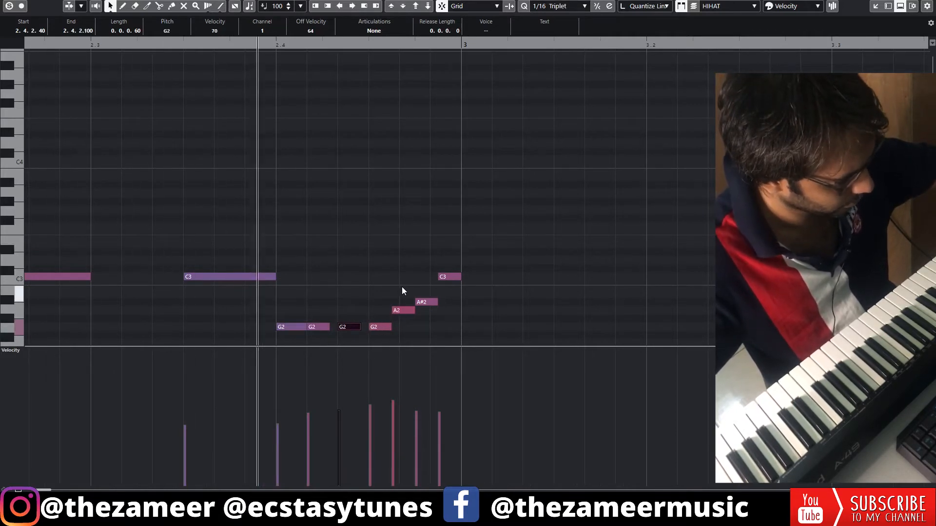
click(402, 287)
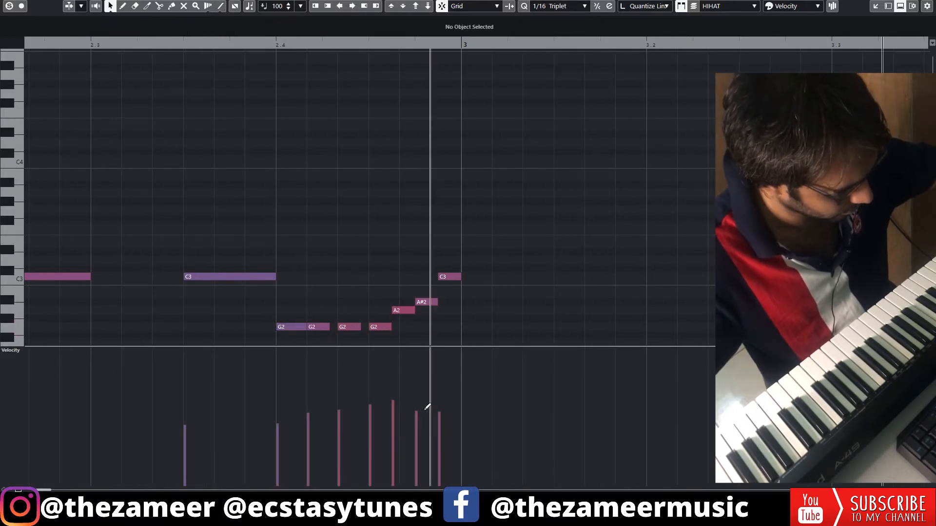
click(391, 422)
mouse_move(387, 421)
mouse_down()
mouse_move(440, 414)
mouse_move(298, 424)
mouse_move(313, 425)
mouse_up()
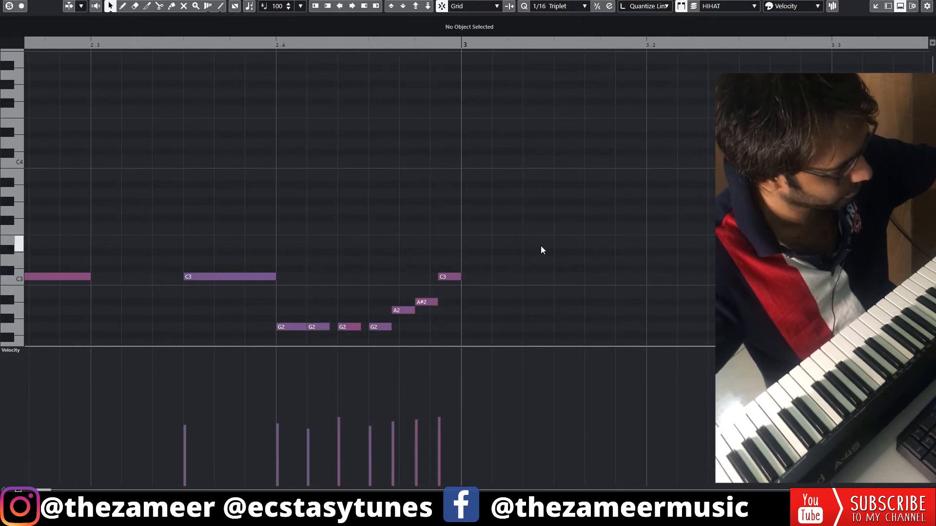
- Copy the two-bar hi-hat pattern into bars 3 and 4 and extend the end of the HIHAT part to bar 5
key(g)
key(g)
key(space)
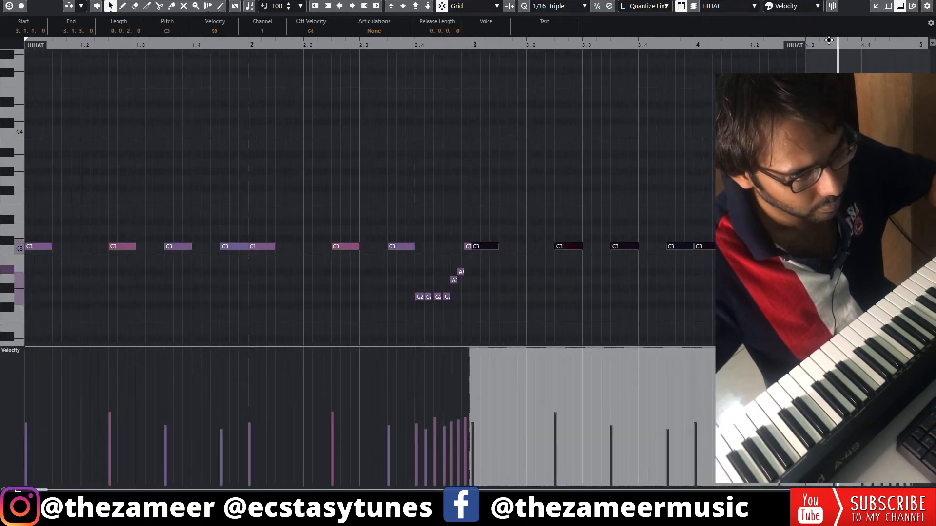
drag(805, 47, 826, 49)
- Raise the first two G2 notes of the copied roll at 4.4 to C3
ctrl+scroll(827, 253, up, 5)
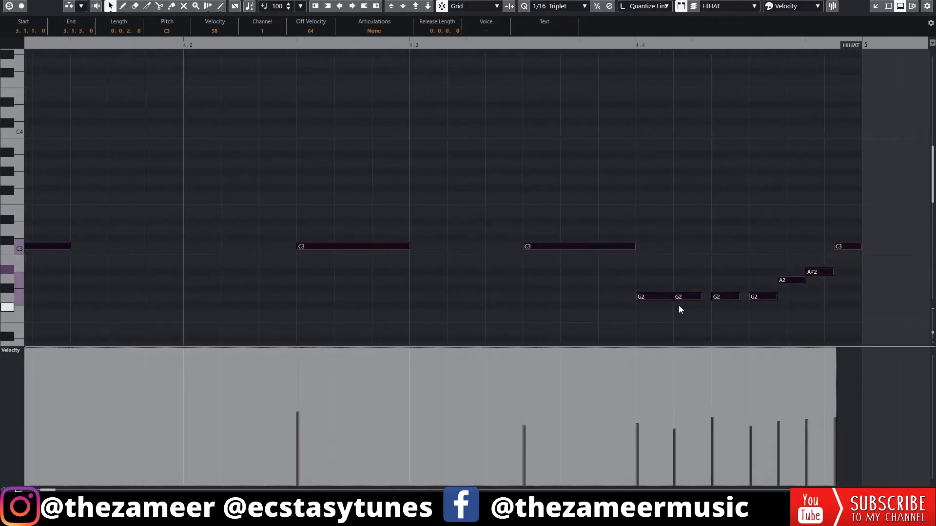
click(654, 307)
drag(655, 297, 661, 248)
drag(692, 298, 705, 254)
- Set the quantize value to 1/8 Triplet and reduce beat 4.4 to three C3 notes on that grid, deleting the leftover roll notes
click(557, 8)
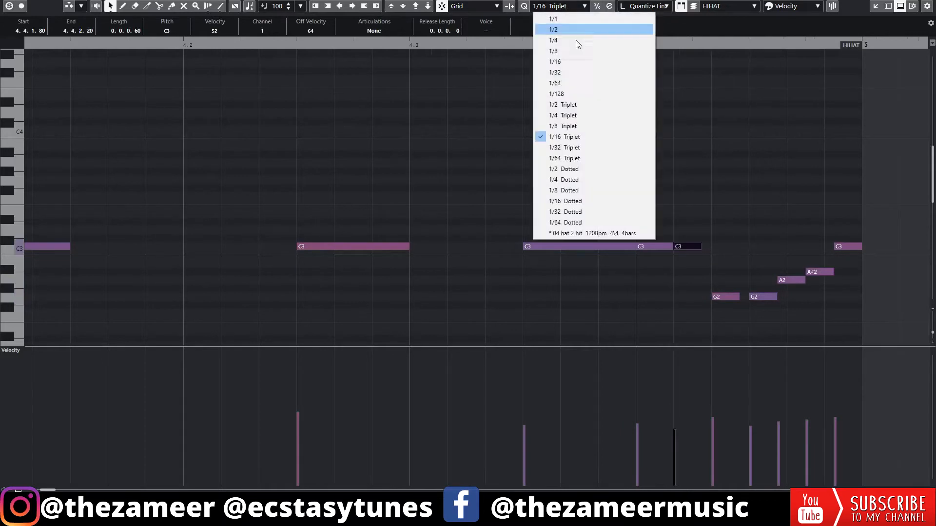
click(565, 52)
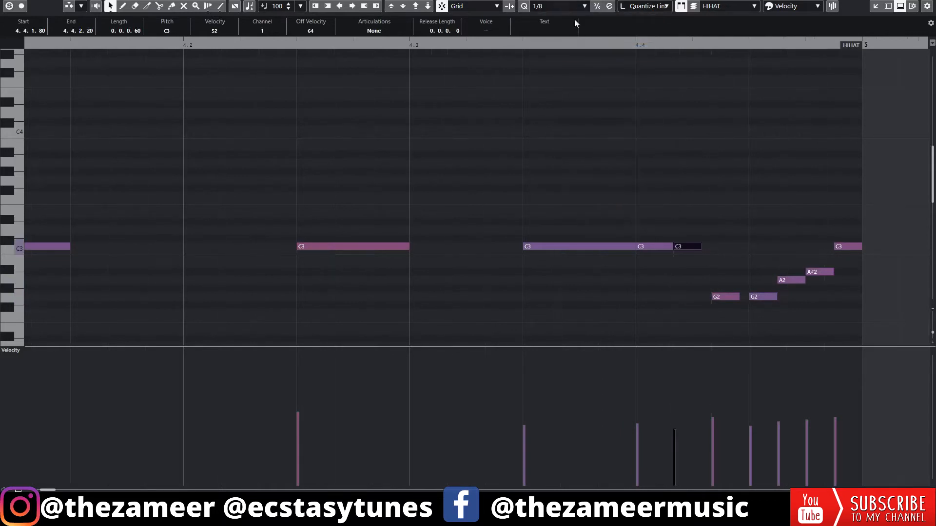
click(568, 6)
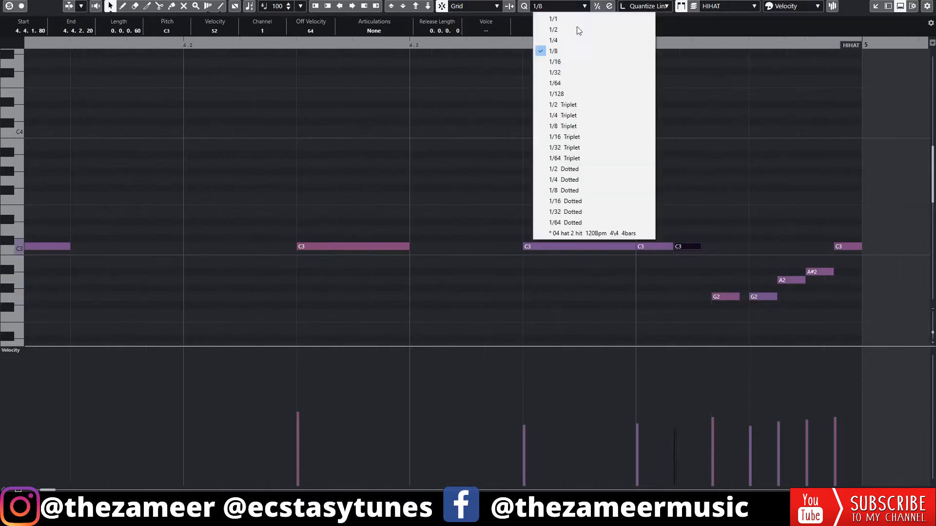
click(583, 128)
drag(726, 254, 781, 316)
key(Delete)
drag(812, 275, 798, 250)
click(854, 246)
key(Delete)
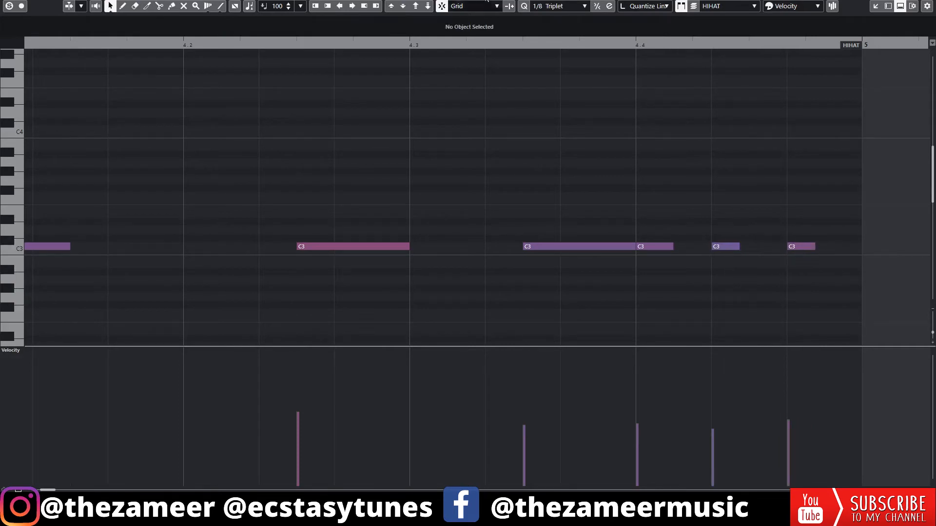
- Set the quantize value to 1/32 Triplet, add two short C3 notes at the end of bar 4, adjust their velocities and play them back
click(583, 6)
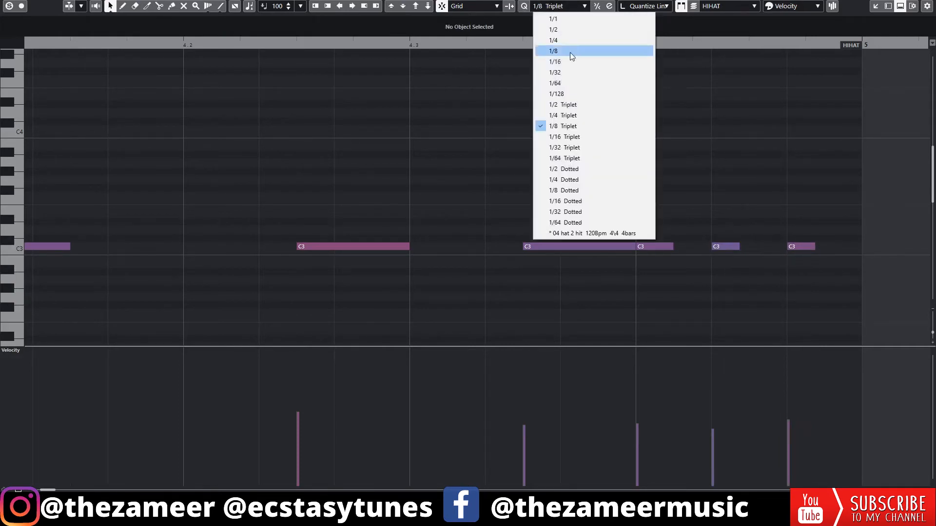
click(579, 147)
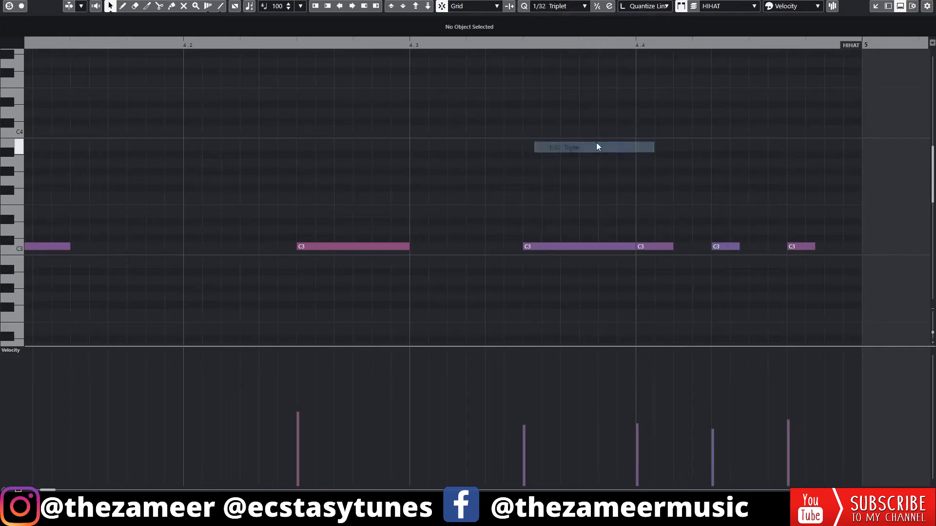
alt+click(825, 247)
alt+click(848, 247)
drag(829, 379, 846, 405)
click(408, 53)
key(space)
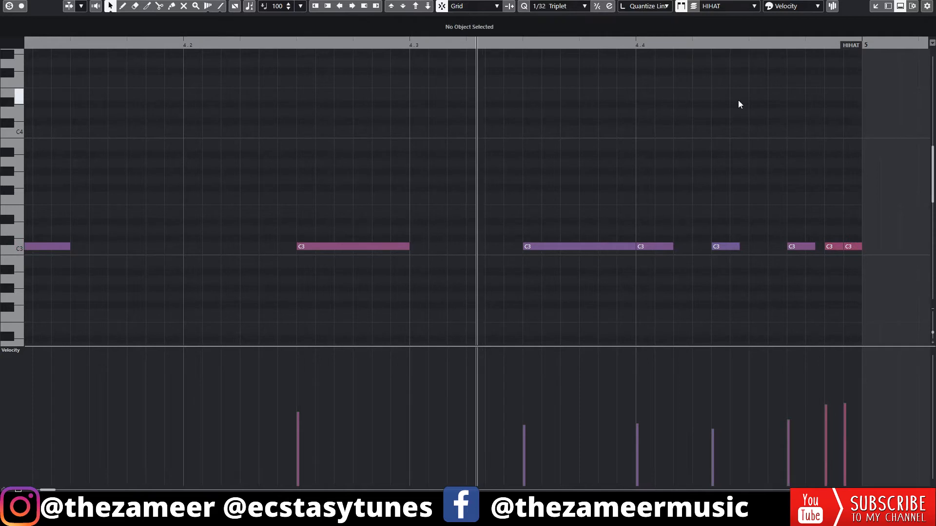
drag(799, 418, 851, 420)
- Move the second C3 note of beat 4.4 to 4.4.2 and set the quantize value to 1/16
drag(732, 249, 713, 246)
click(558, 6)
click(578, 82)
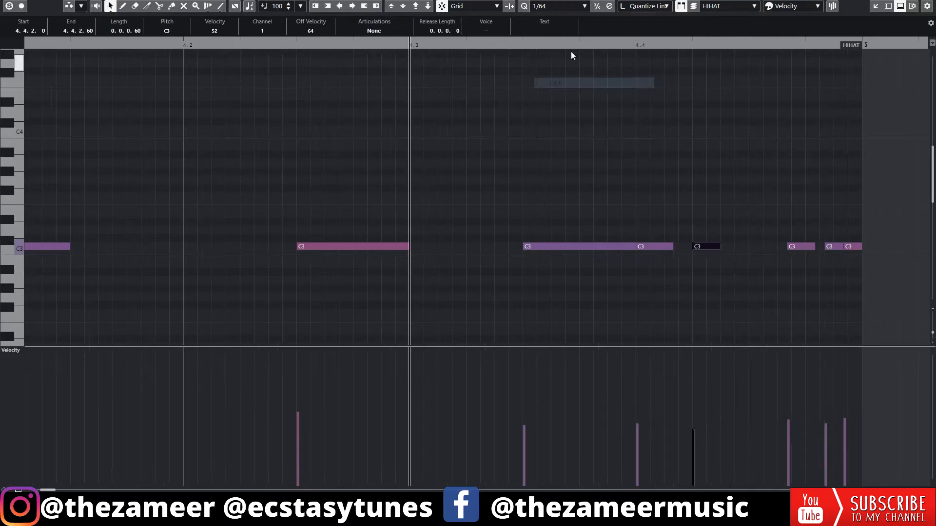
click(552, 5)
click(562, 61)
- Add 1/16 C3 notes at 4.4.3 and 4.4.4, deleting the old triplet notes at the end of bar 4
alt+click(752, 247)
drag(798, 249, 853, 273)
key(Delete)
drag(818, 247, 860, 246)
- With quantize at 1/32, replace the last two C3 notes with one split into four equal pieces from 4.4.3, with rising velocities
click(555, 6)
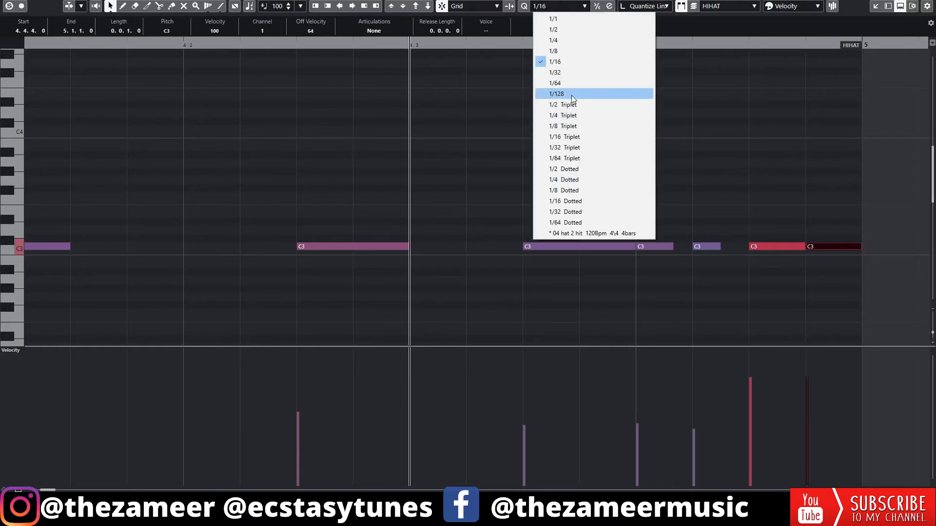
click(565, 73)
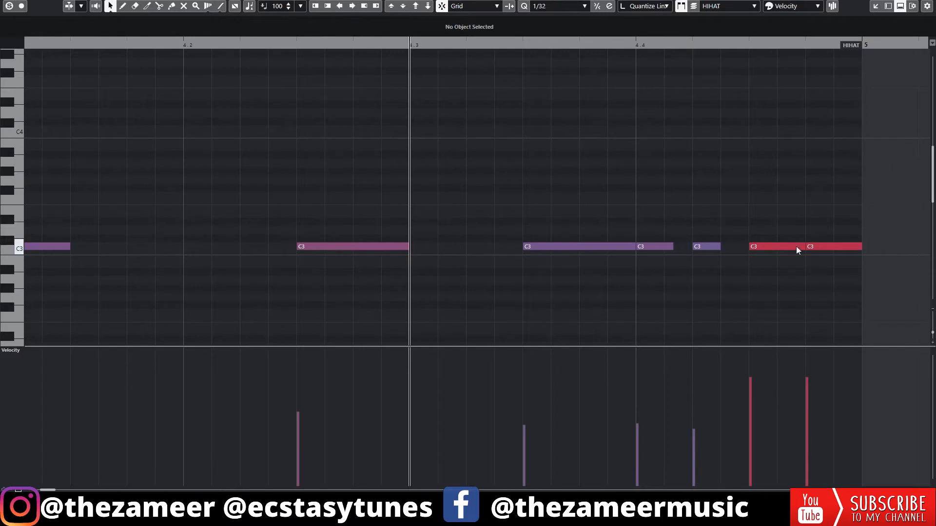
drag(818, 255, 846, 248)
key(Delete)
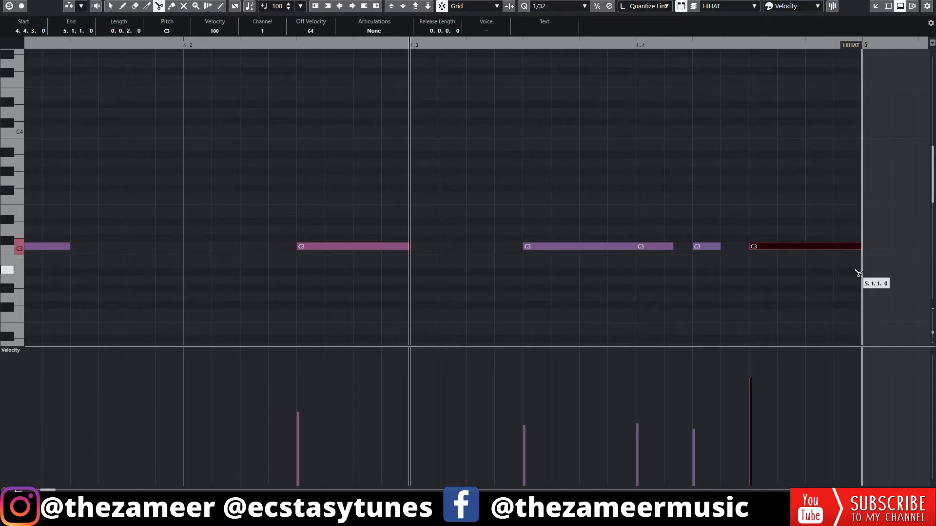
alt+click(781, 268)
drag(763, 432, 834, 406)
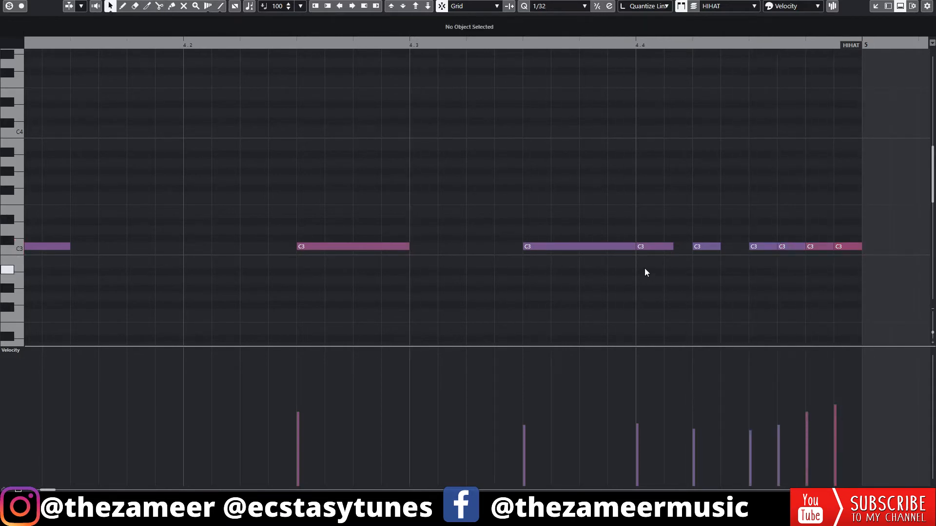
- Audition the hi-hat ending, close the editor, repeat the HIHAT part once into bars 5 to 8 and save the project
key(Delete)
key(space)
key(space)
key(Return)
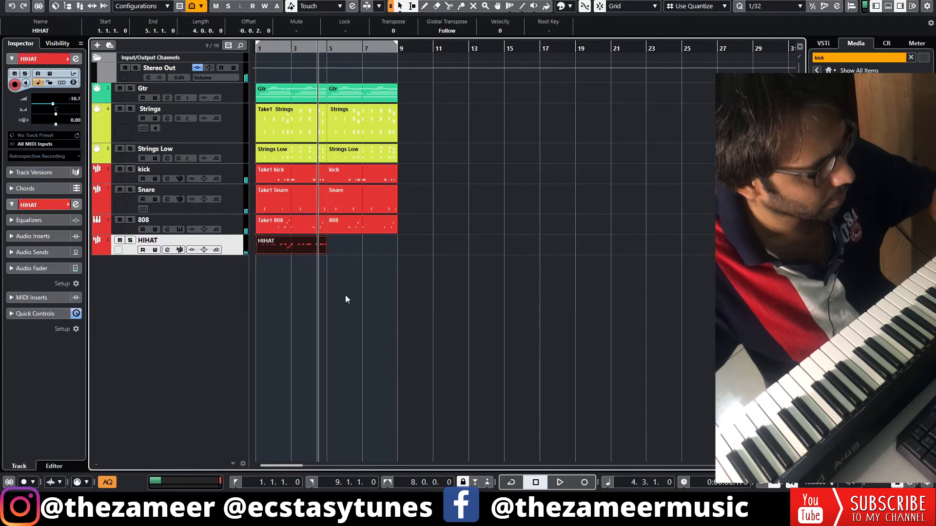
drag(325, 245, 356, 249)
click(387, 278)
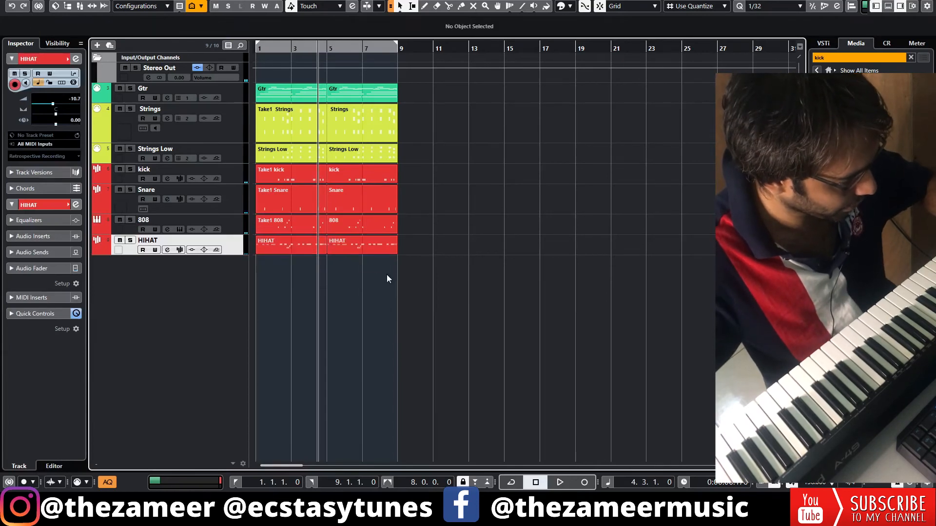
key(ctrl+s)
- Play back the eight-bar arrangement and repeat the parts of all tracks up to bar 17
key(space)
key(comma)
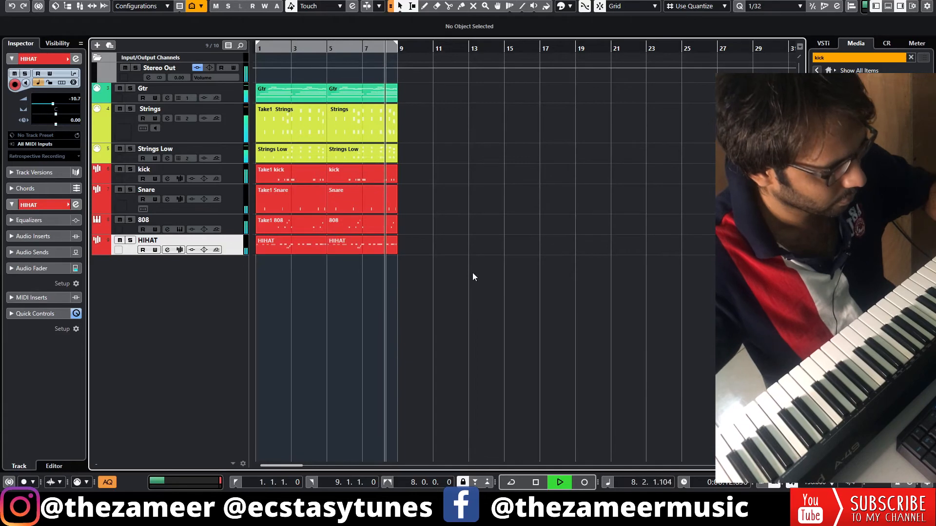
key(space)
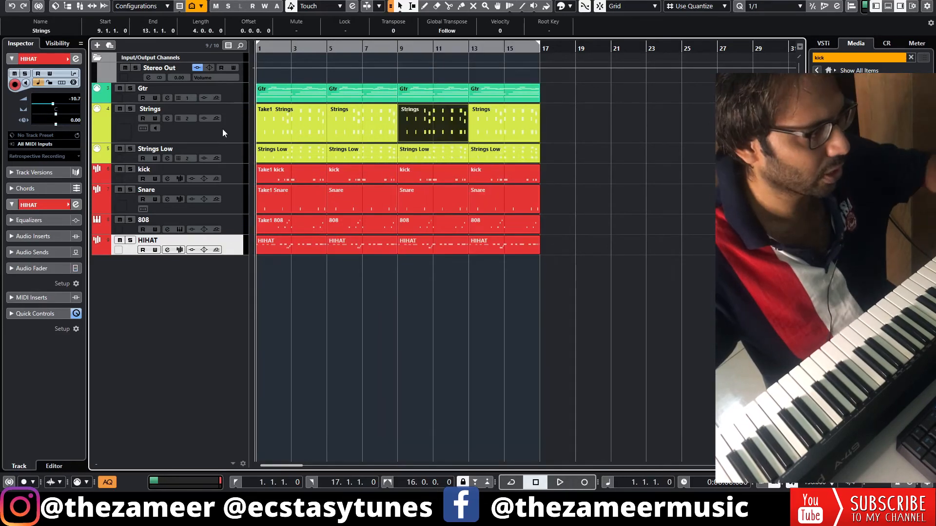
- Remove the Strings parts from bar 9 onward and record a new strings take there, starting from bar 8
click(222, 129)
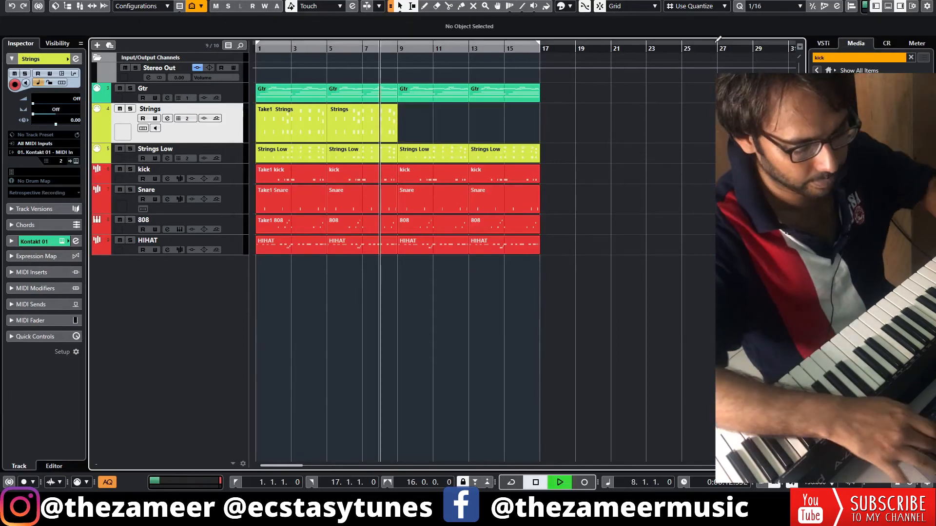
key(KP_Multiply)
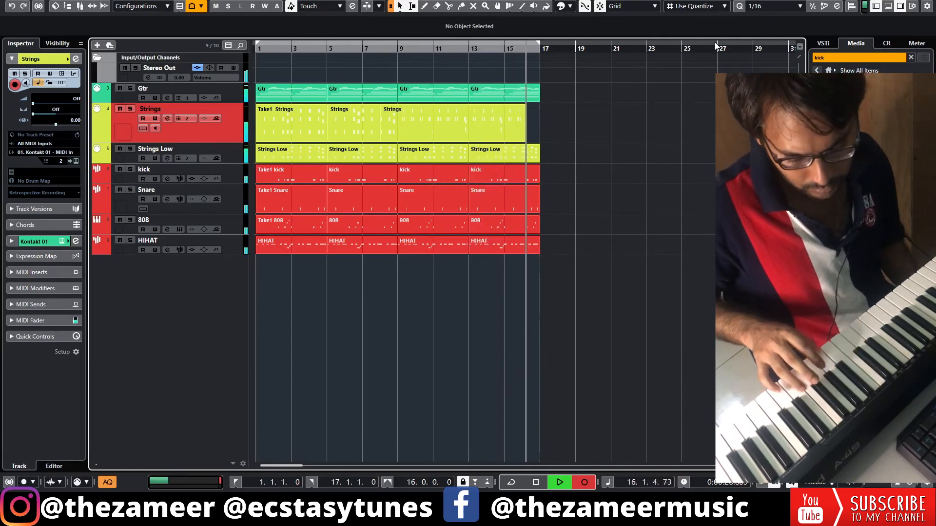
key(space)
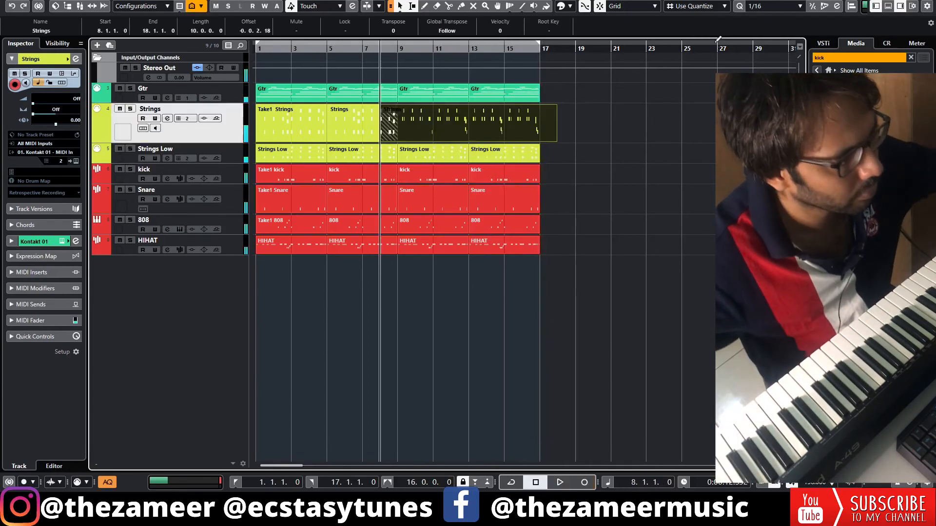
- Play back the new Strings take and examine its notes in the Key Editor between bars 9 and 17
key(space)
key(Return)
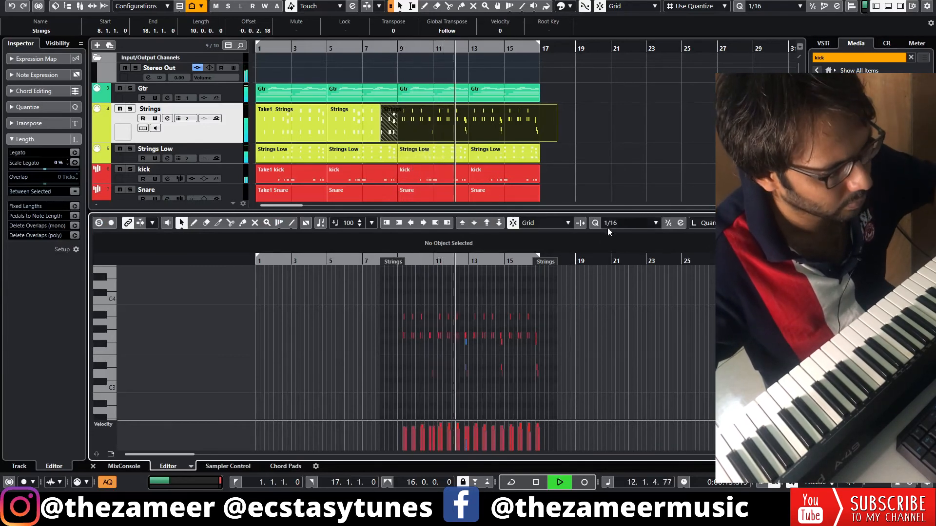
scroll(448, 344, up, 5)
scroll(448, 344, up, 1)
scroll(549, 367, up, 3)
scroll(548, 367, down, 3)
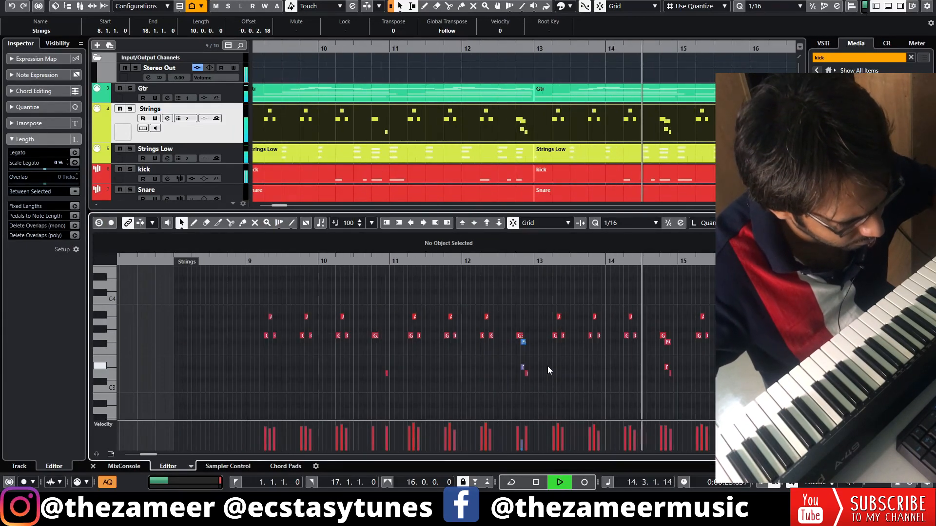
scroll(534, 381, up, 3)
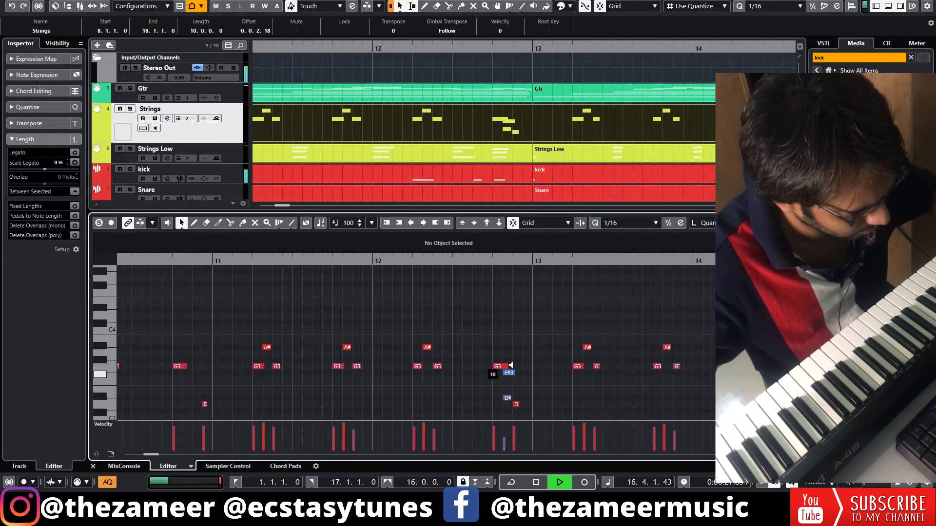
scroll(537, 370, down, 5)
key(space)
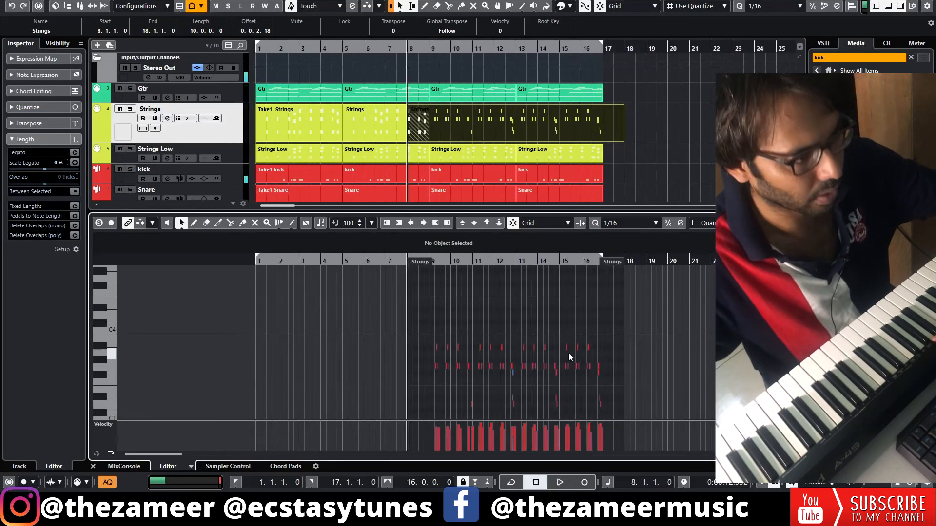
key(Return)
- Trim the start of the newly recorded Strings part to bar 9
click(423, 116)
drag(410, 138, 432, 145)
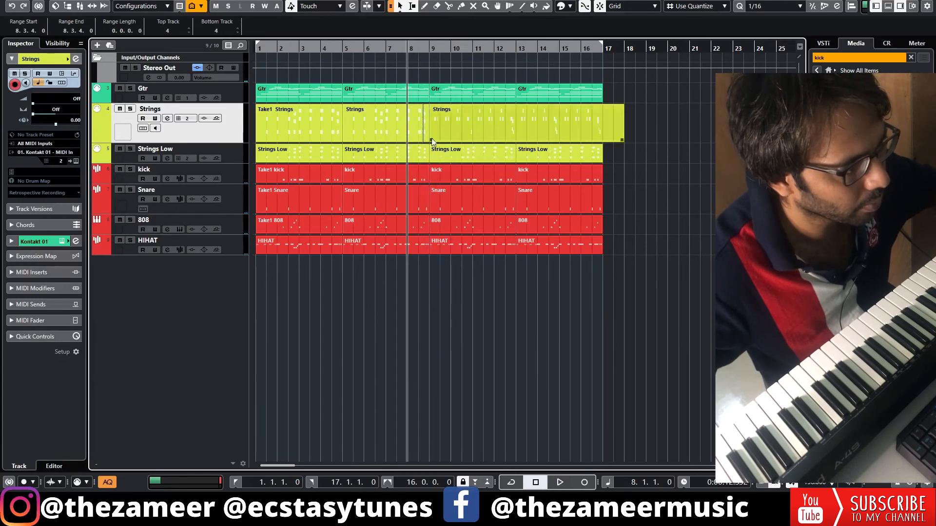
- Delete the two Gtr parts between bars 9 and 17 and play back the new section
click(459, 99)
click(551, 100)
key(Delete)
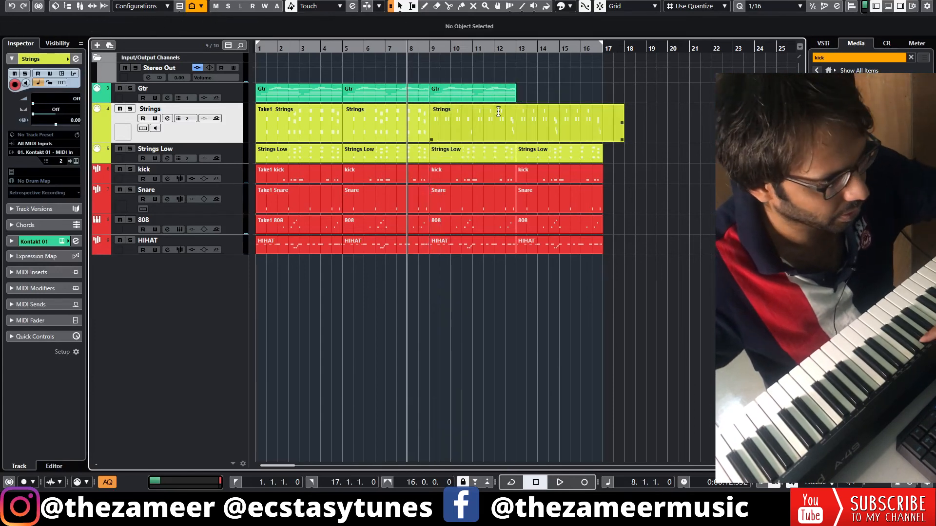
click(481, 100)
key(Delete)
key(space)
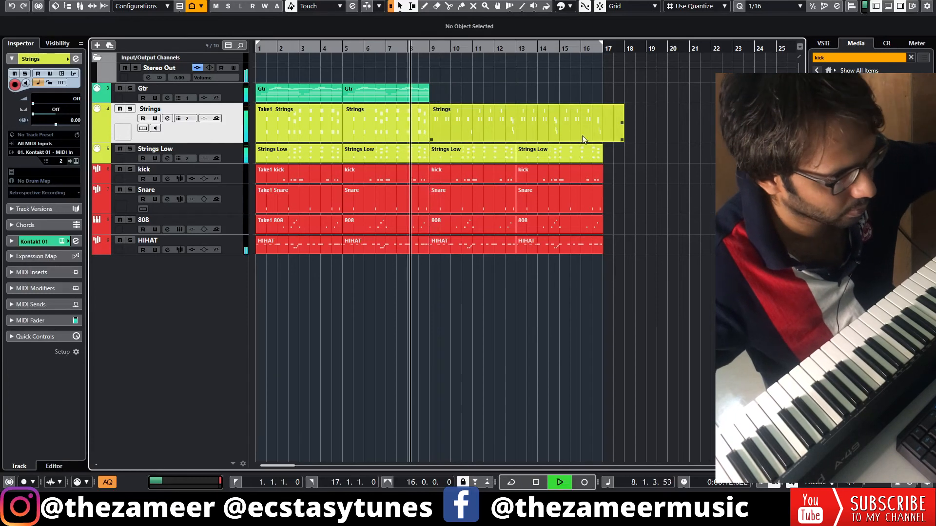
- Trim the end of the new Strings part to bar 17 and stop playback
drag(623, 139, 599, 139)
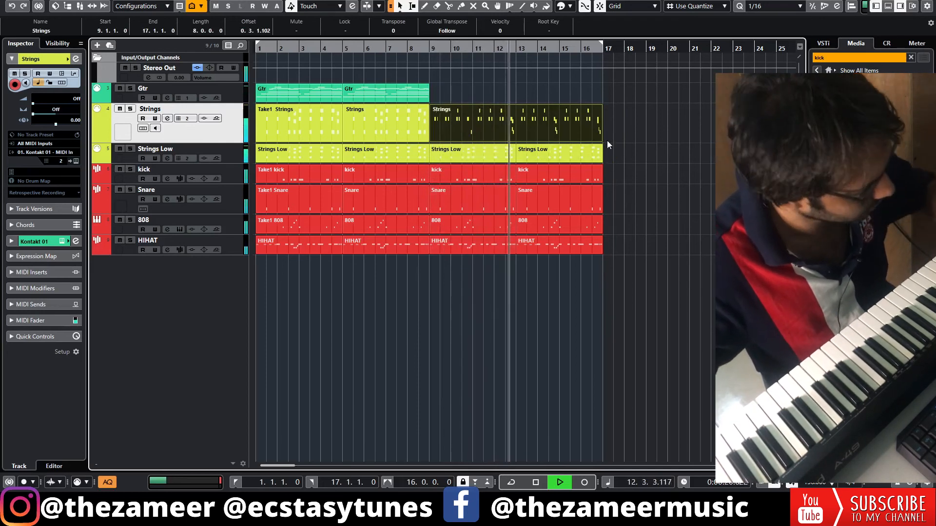
click(619, 148)
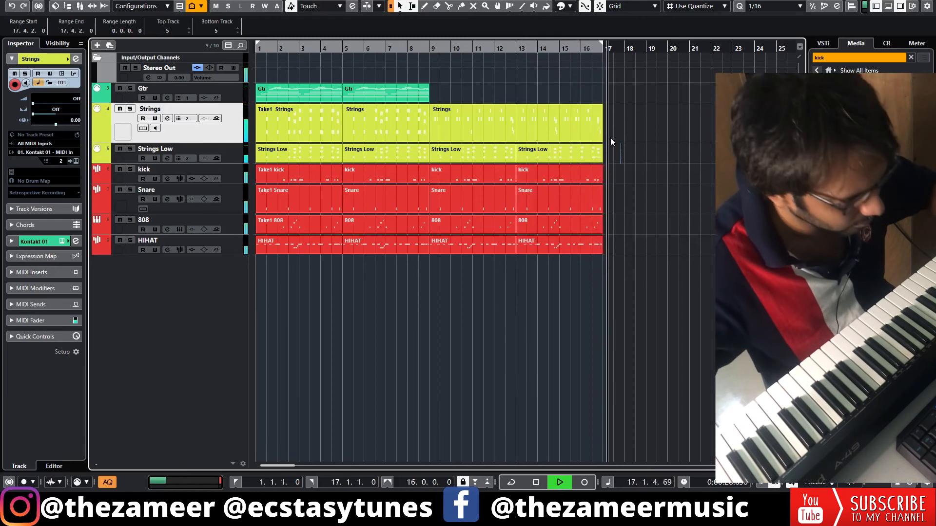
key(space)
- Turn on cycle playback for bars 1 to 17 and play the arrangement from the start
click(586, 49)
click(588, 43)
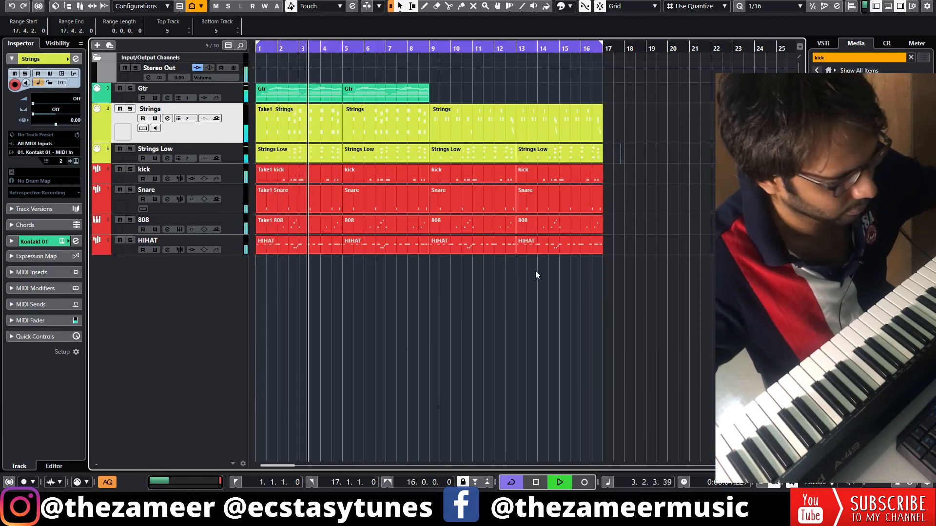
scroll(535, 271, down, 3)
scroll(316, 306, up, 2)
scroll(315, 305, up, 1)
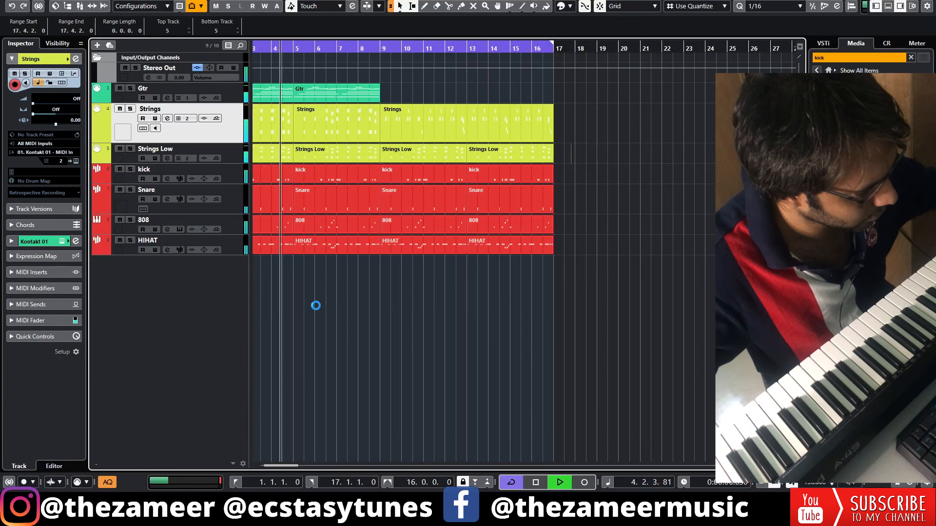
- Lower the HIHAT track's volume to -12.9, play the arrangement through with all sixteen bars in view, and stop playback
click(237, 252)
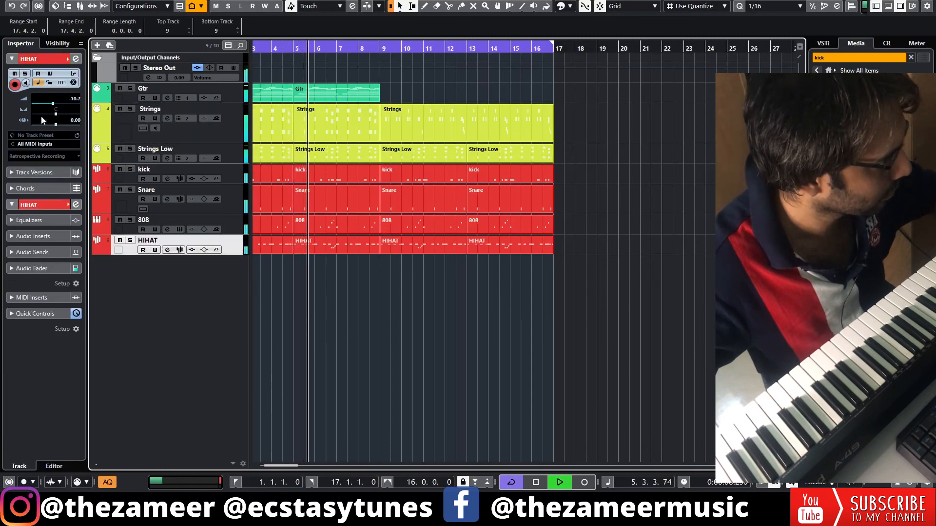
drag(53, 104, 50, 103)
click(560, 308)
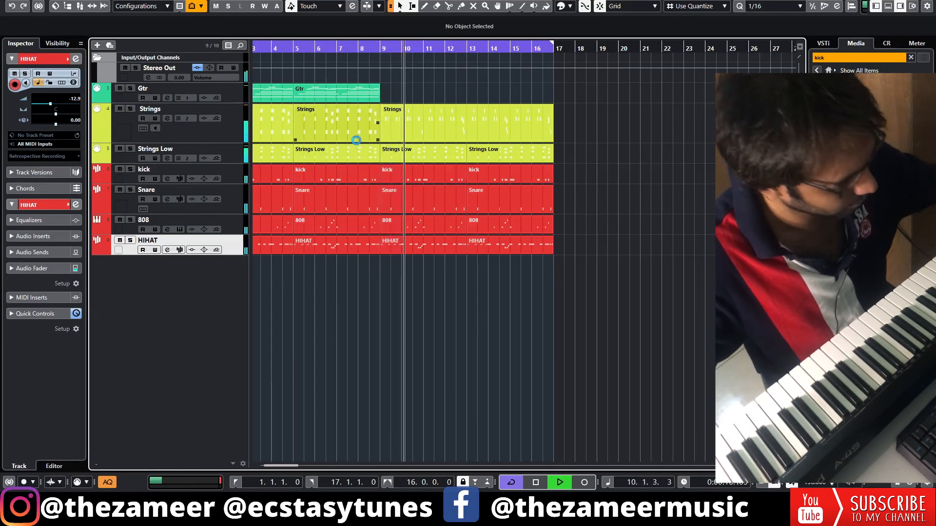
key(g)
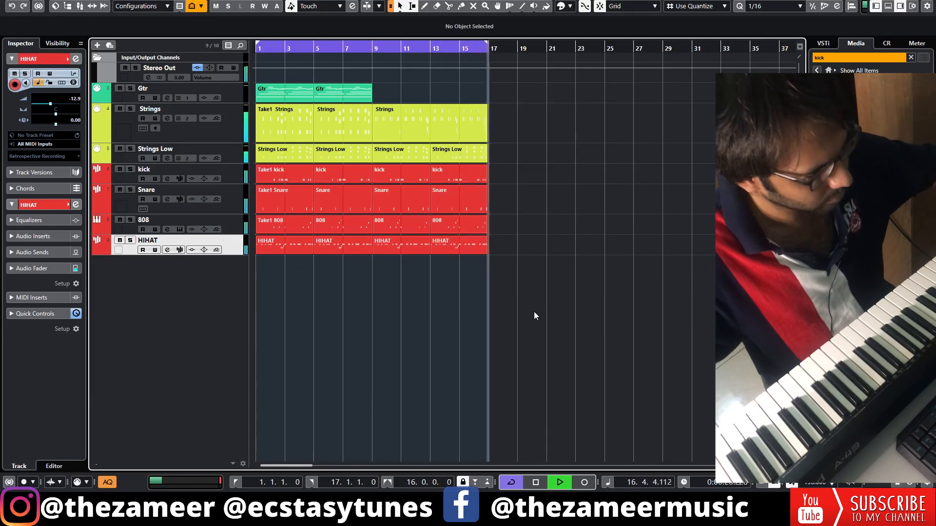
key(space)
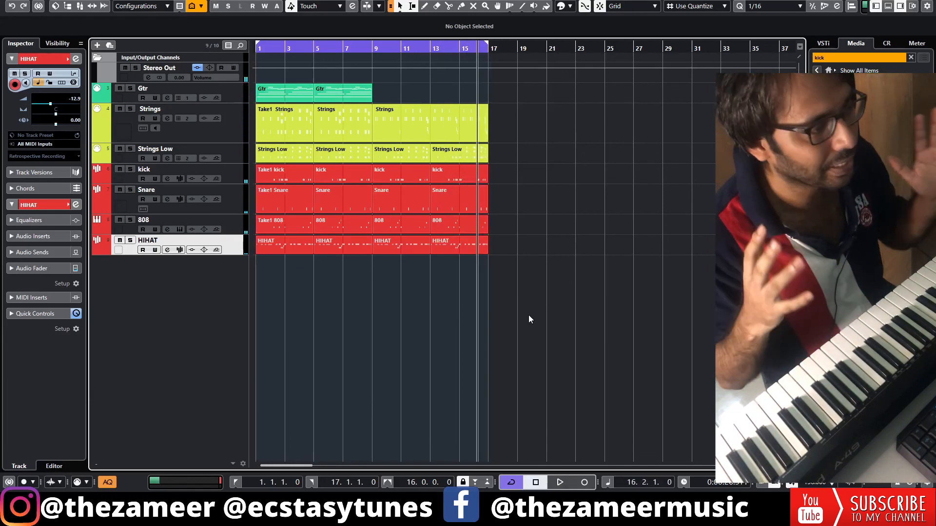